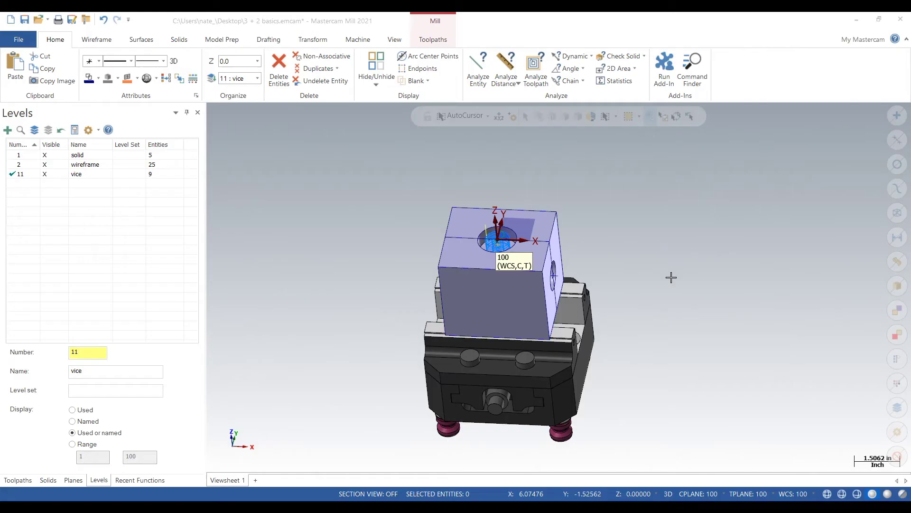
- Close the Easy Speeds And Feeds tab in Firefox, leaving the R96-V552M vise page
scroll(671, 277, down, 1)
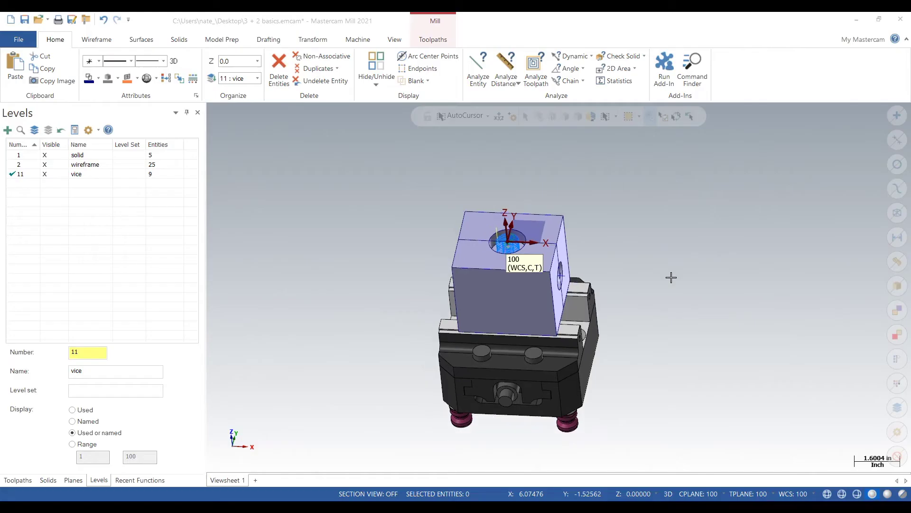
scroll(674, 276, down, 1)
mouse_move(678, 275)
middle_down()
mouse_move(629, 268)
mouse_move(783, 277)
mouse_move(617, 266)
mouse_move(764, 277)
middle_up()
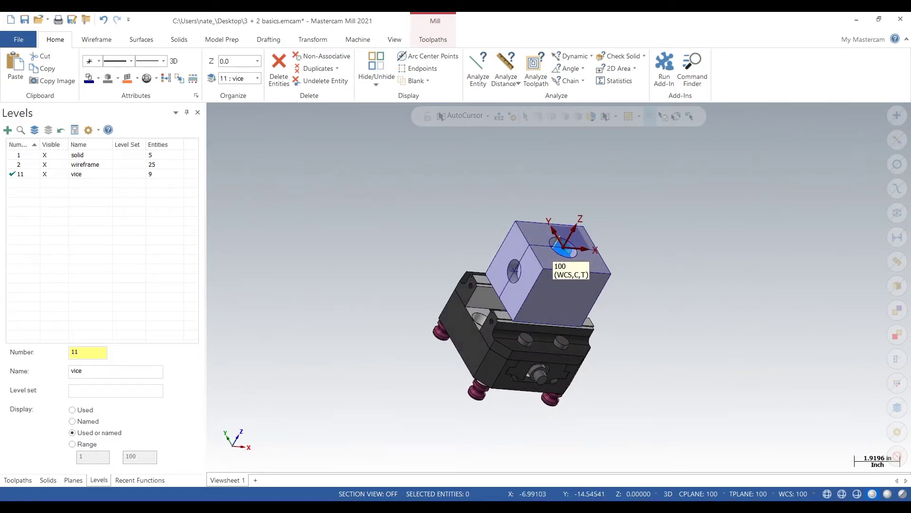
key(alt+Tab)
click(390, 22)
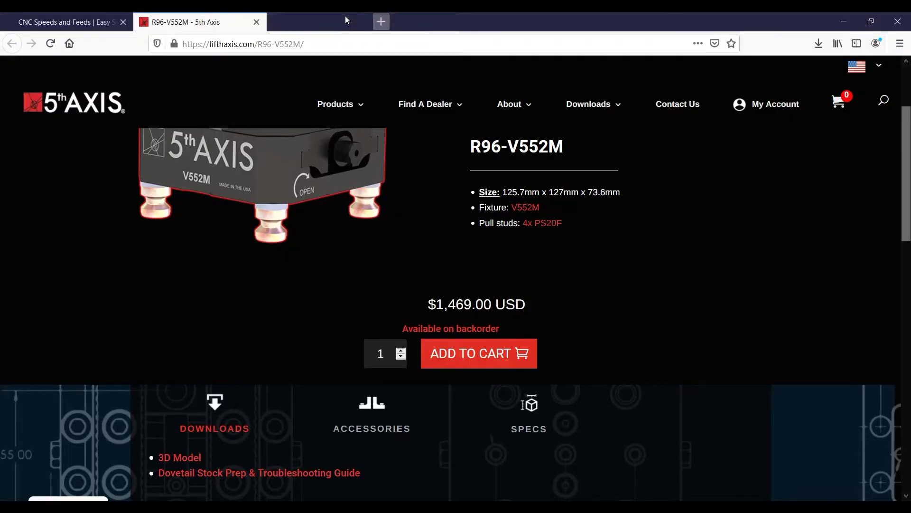
- Scroll through the R96-V552M vise page, then return to the Mastercam vise model
scroll(257, 284, down, 3)
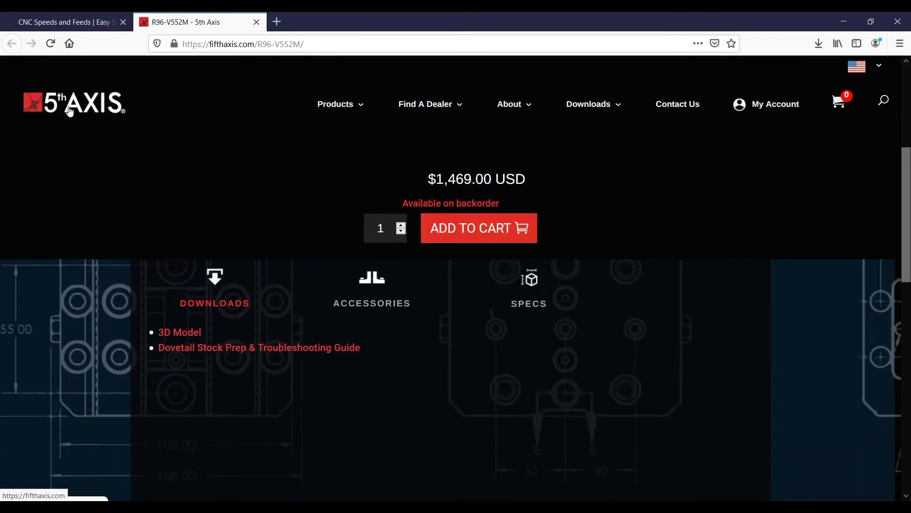
scroll(143, 260, up, 6)
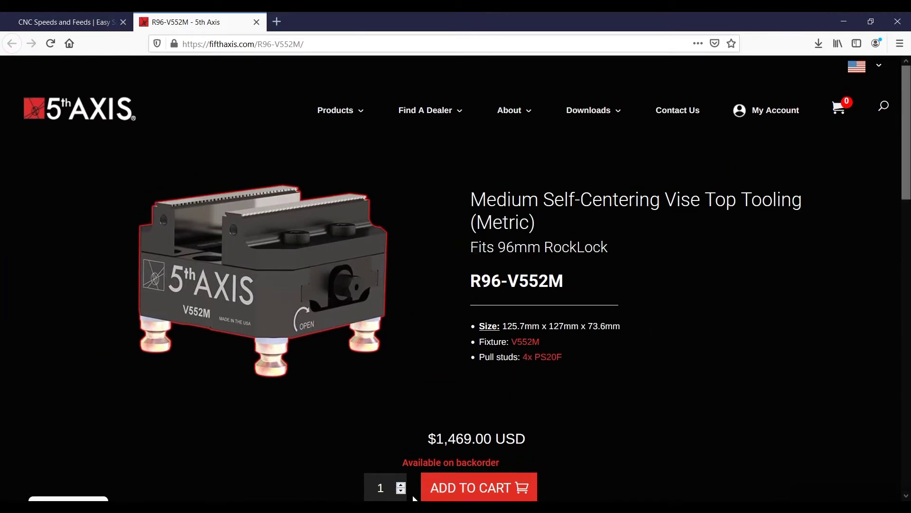
key(alt+Tab)
middle_drag(650, 344, 533, 301)
- Hide the solid and wireframe levels so only the vise is visible
click(55, 165)
click(55, 154)
middle_drag(372, 266, 646, 309)
scroll(560, 322, up, 3)
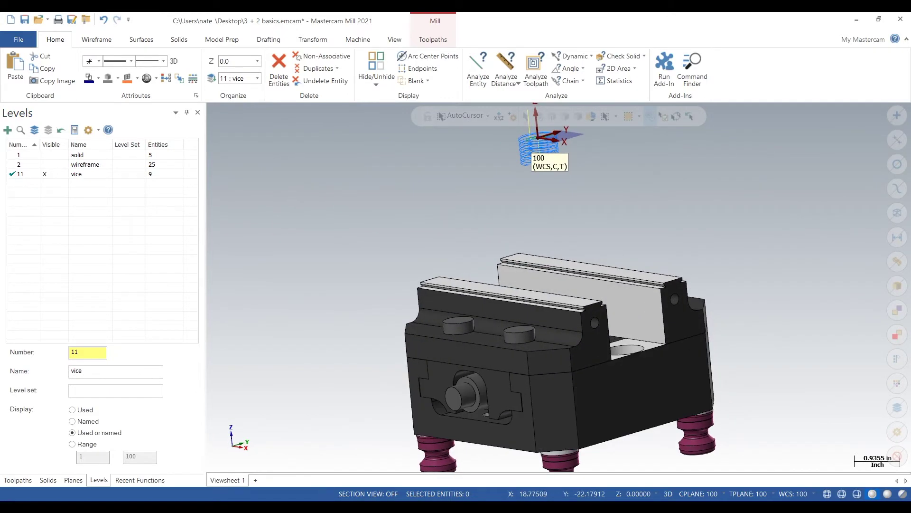
- Bring the vise product page back and scroll through it again
mouse_move(474, 494)
click(408, 467)
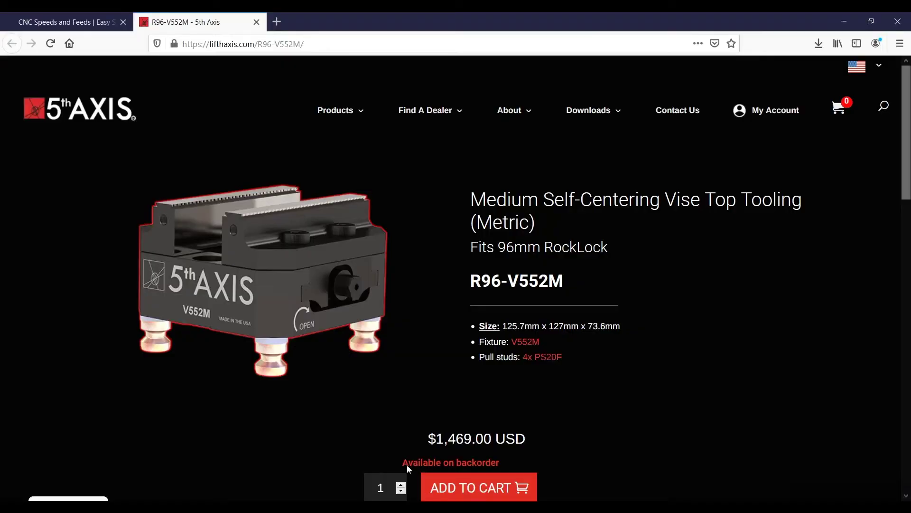
scroll(253, 401, down, 4)
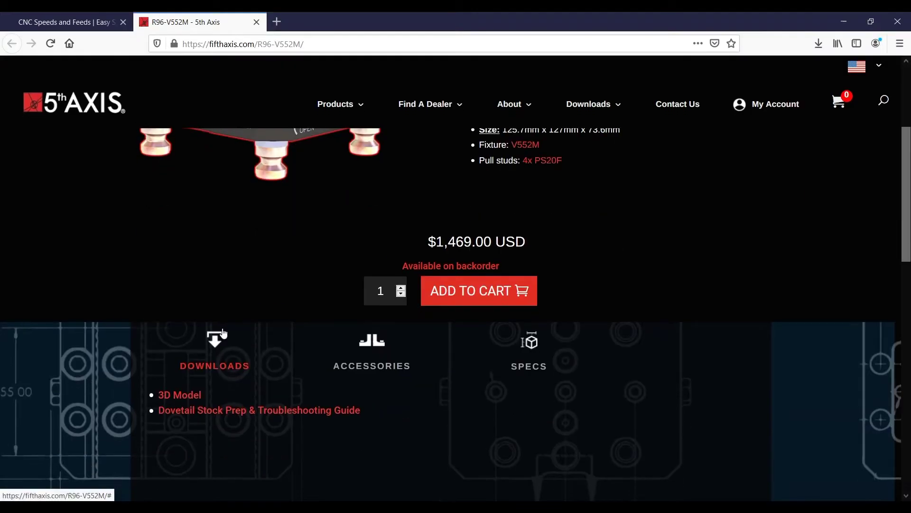
scroll(221, 328, up, 4)
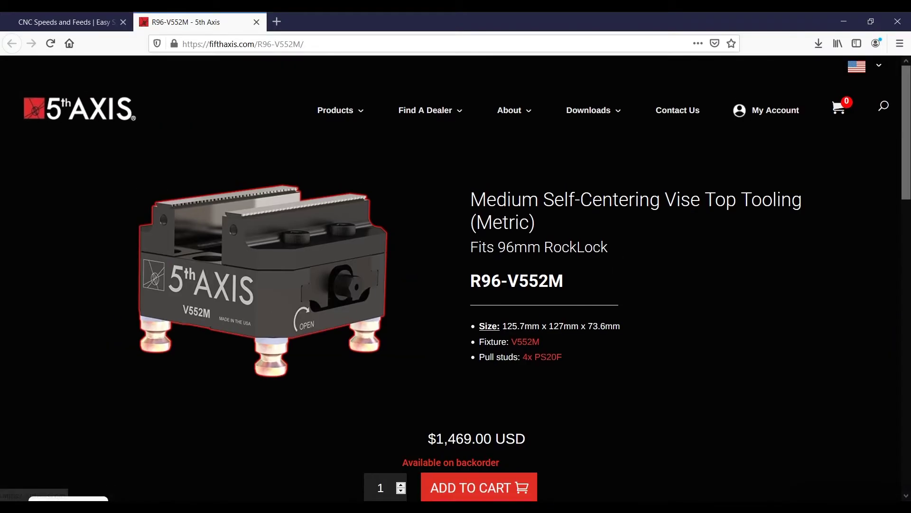
key(alt+Tab)
- Make the solid and wireframe levels visible again around the block
click(55, 164)
click(45, 155)
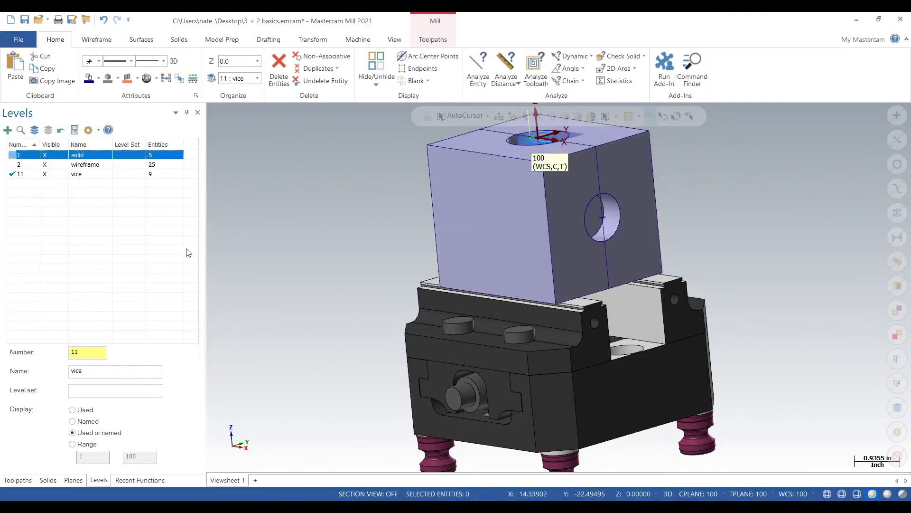
middle_drag(339, 349, 265, 277)
middle_drag(315, 312, 275, 328)
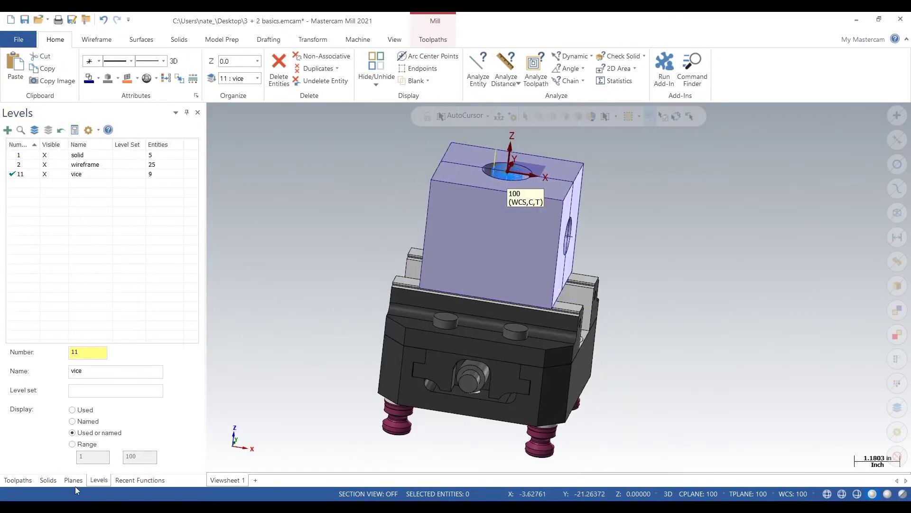
- In the Planes list, view the part from plane 100 and select that plane
click(73, 480)
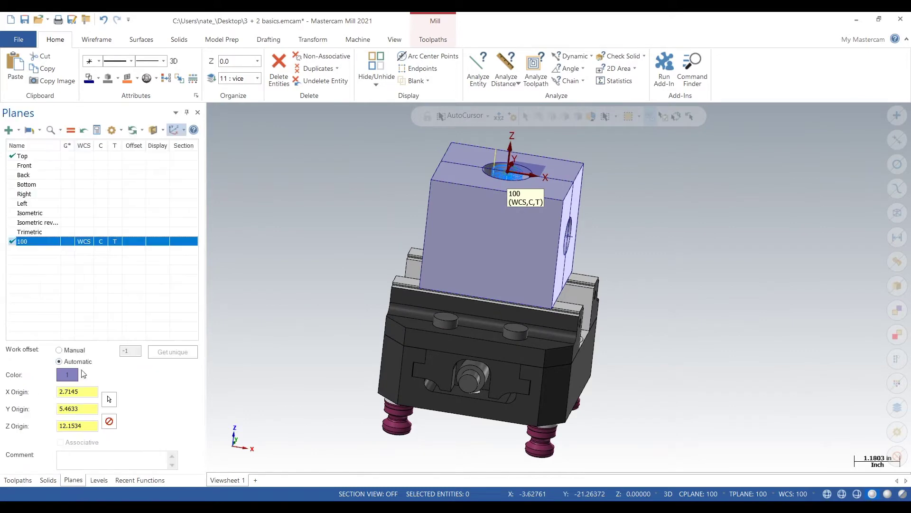
click(68, 241)
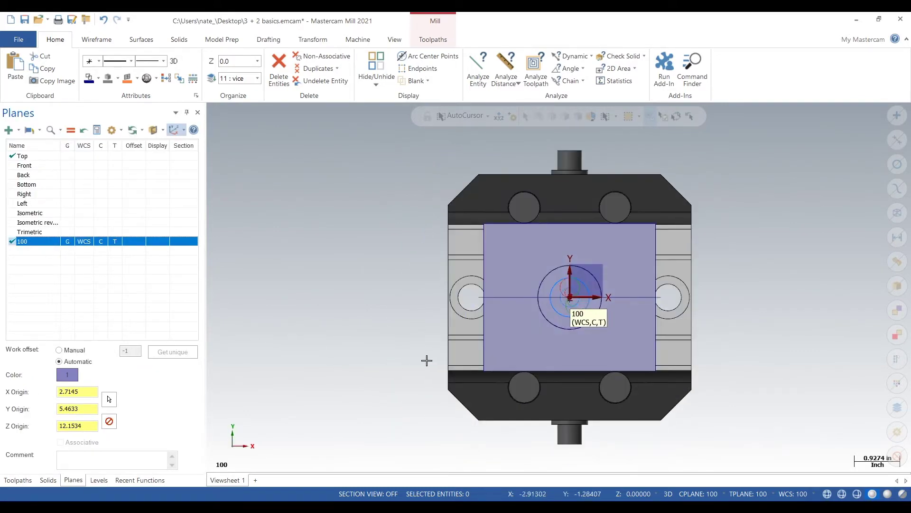
middle_drag(453, 350, 38, 260)
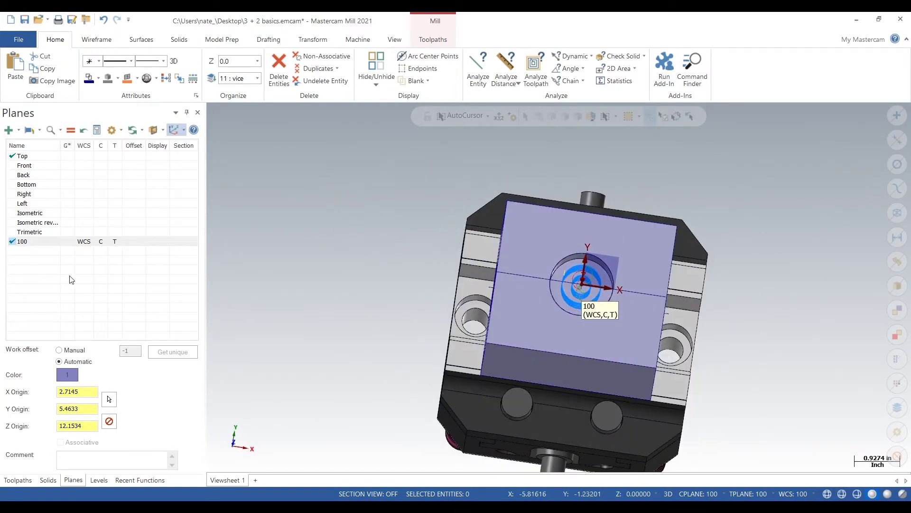
click(39, 242)
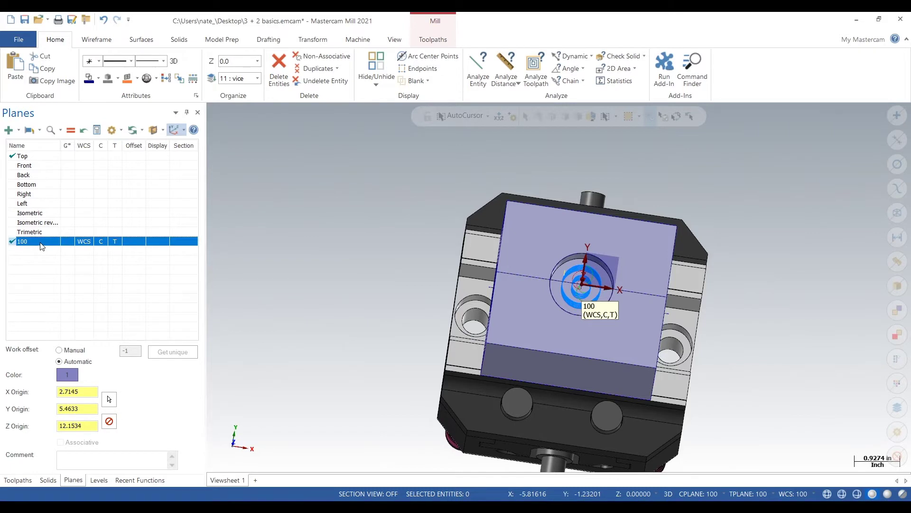
- Duplicate plane 100 and name the copy '101 side hole'
right_click(41, 244)
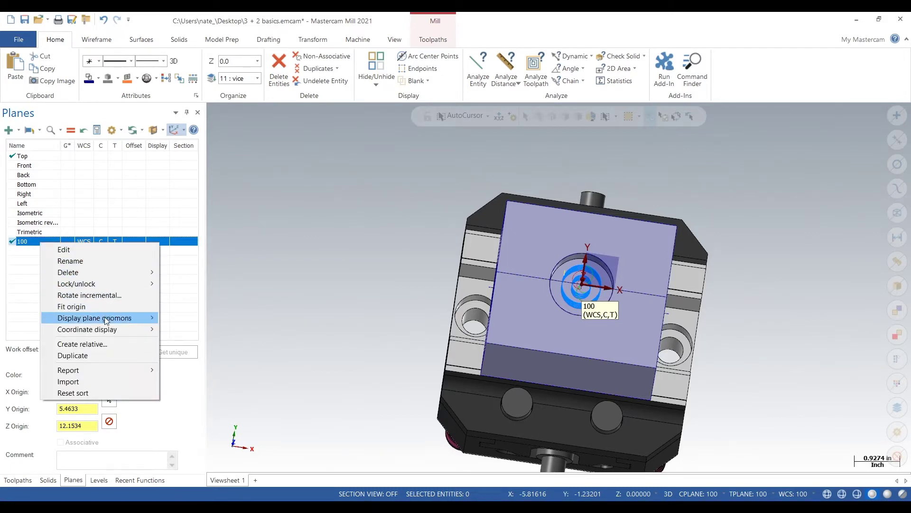
click(101, 356)
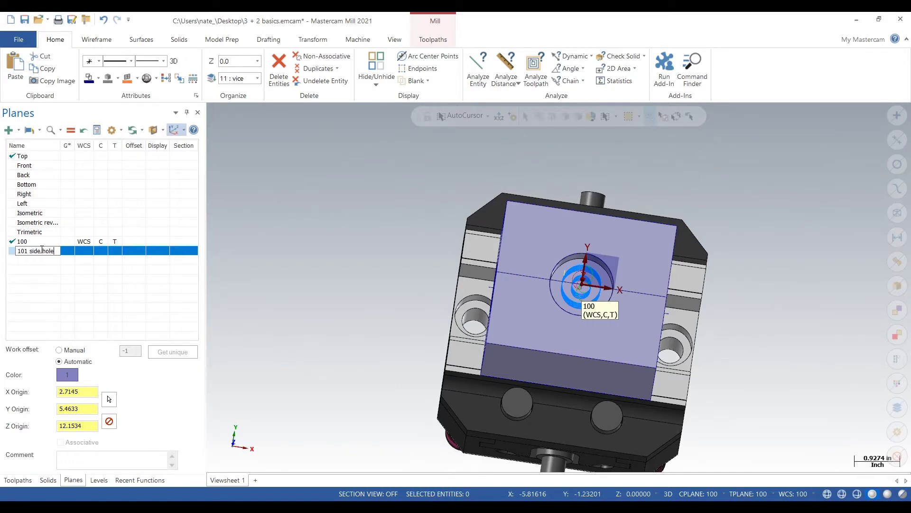
key(Return)
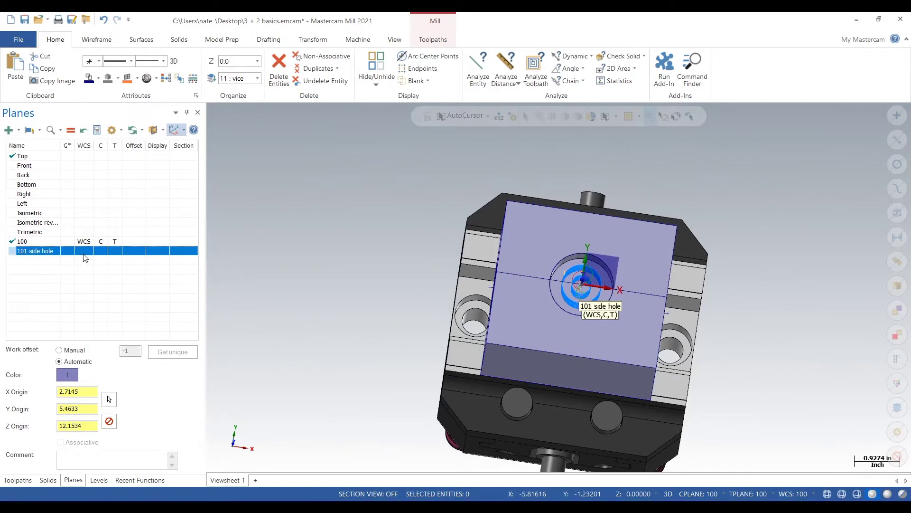
- Make 101 side hole the WCS, tool, construction and view plane
click(79, 255)
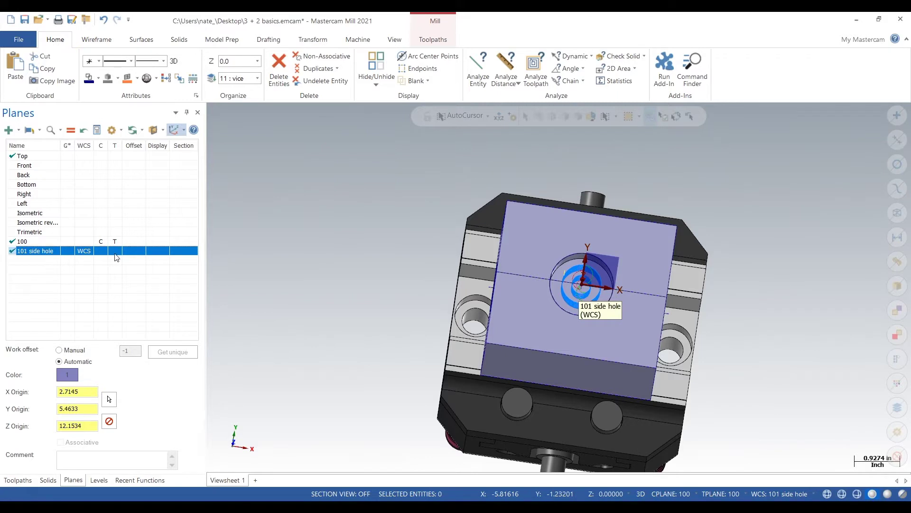
click(116, 257)
click(67, 254)
click(100, 255)
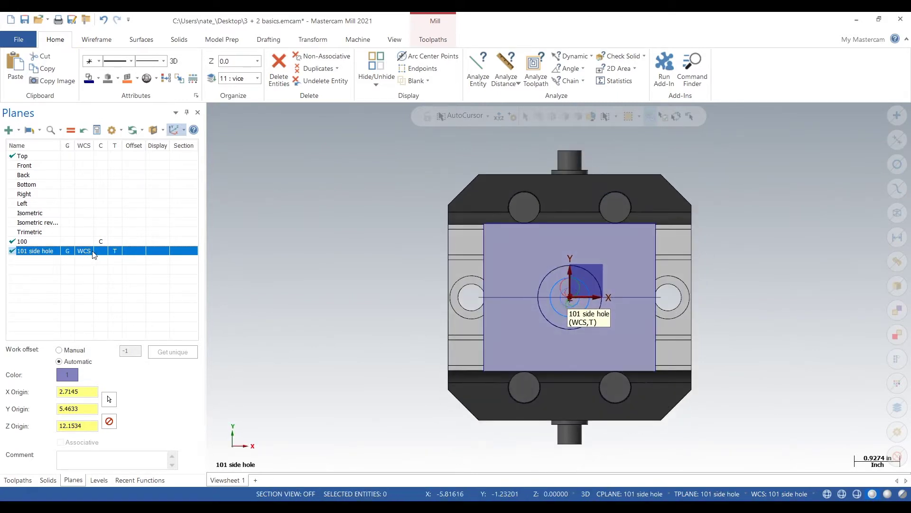
right_click(49, 255)
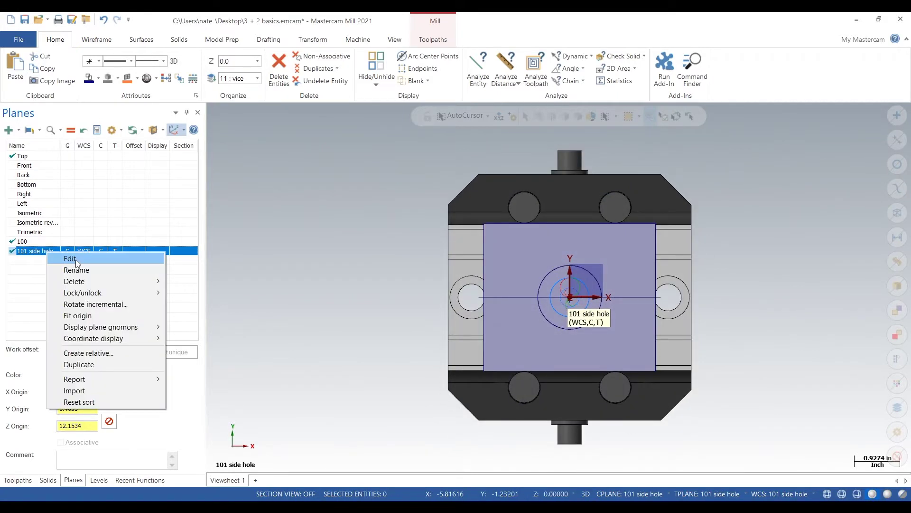
- Move the 101 side hole plane origin to the side hole centre (X -10.6534, Y 5.4633, Z 4.4645)
click(76, 261)
click(568, 298)
middle_drag(568, 298, 897, 311)
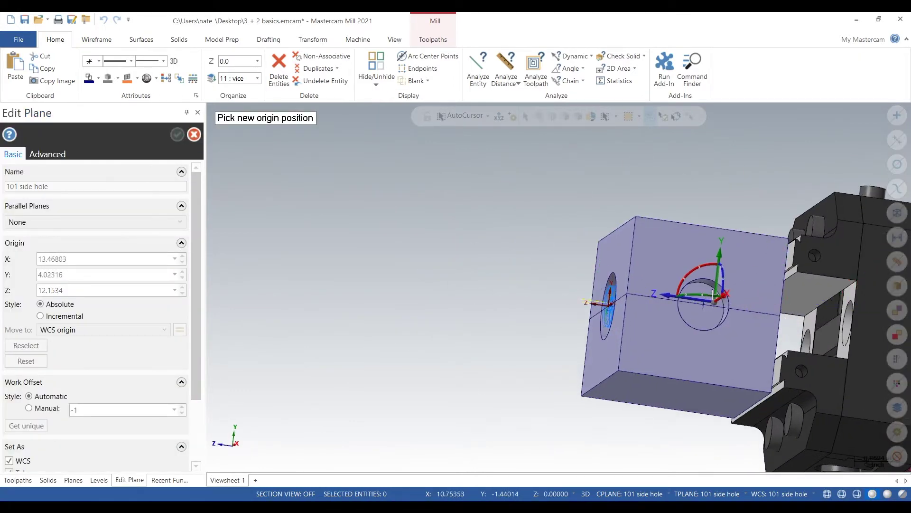
scroll(712, 292, up, 2)
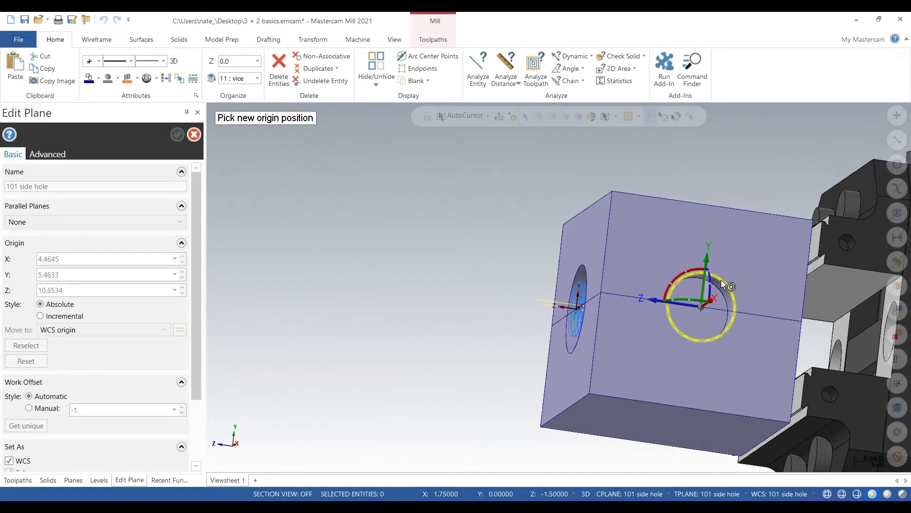
click(722, 281)
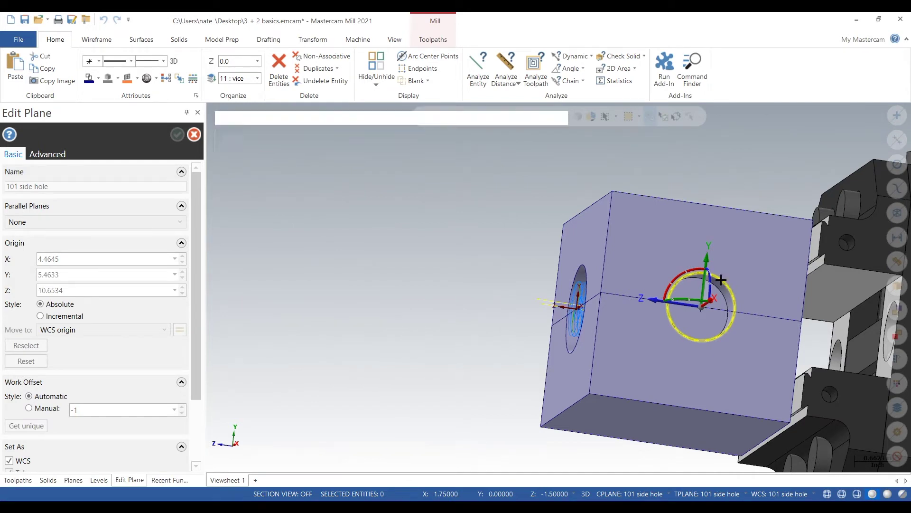
- Rotate the plane 90°, confirm it, and view the part from 101 side hole
click(682, 298)
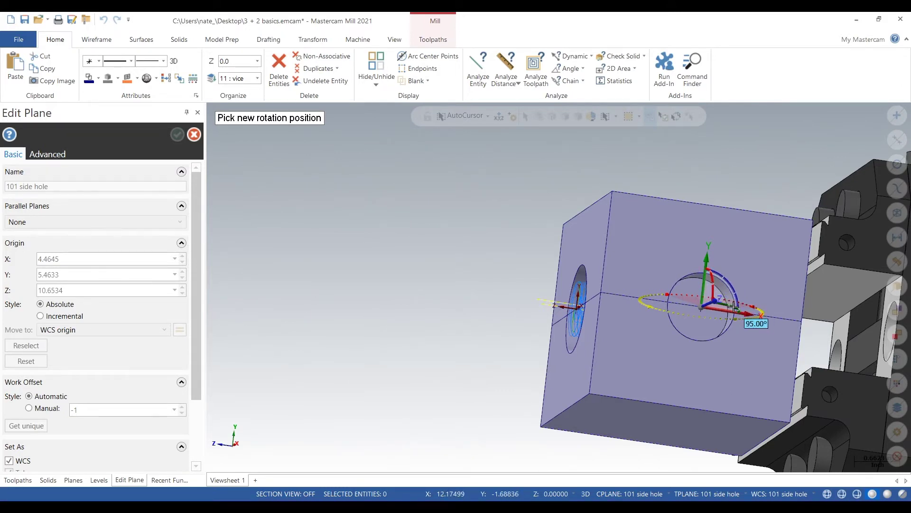
click(735, 288)
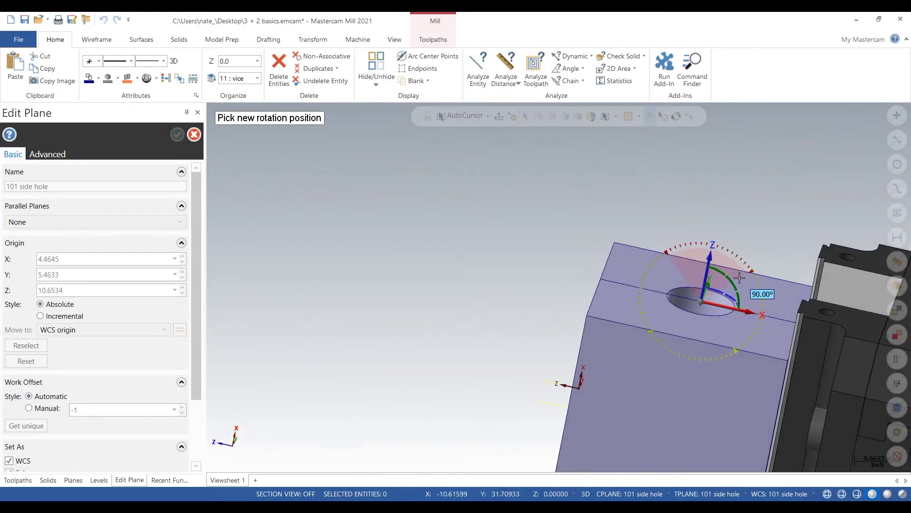
click(739, 277)
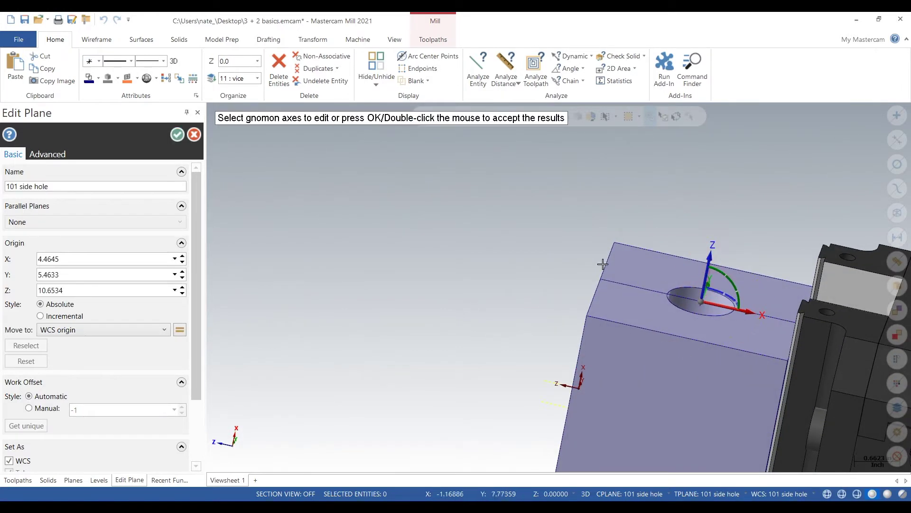
click(177, 135)
click(67, 251)
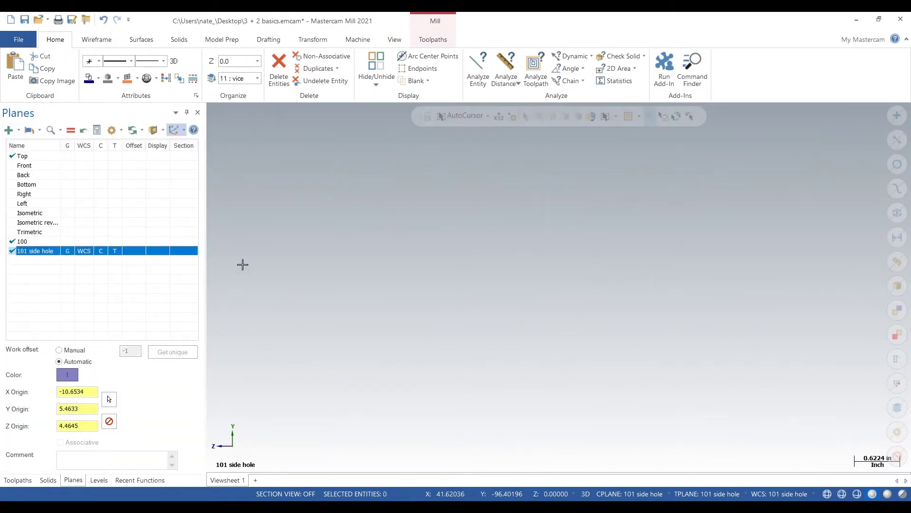
- Fit the part and compare the views from plane 100 and 101 side hole
key(alt+F1)
scroll(342, 255, up, 5)
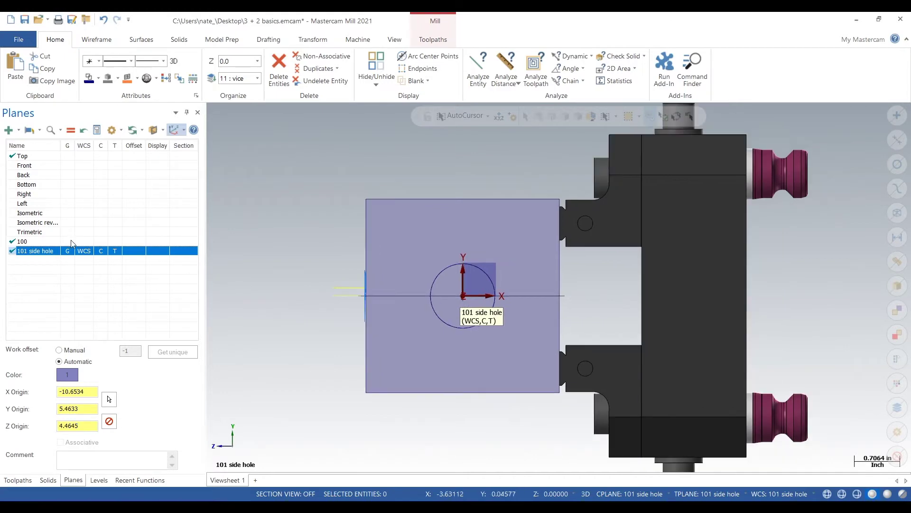
click(71, 242)
click(68, 250)
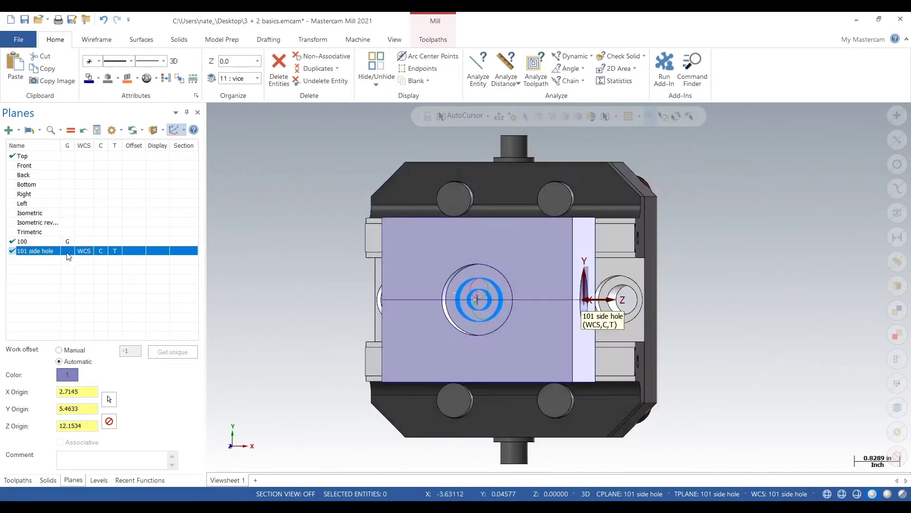
- Make plane 100 the view and work plane, then select 101 side hole
scroll(383, 272, up, 5)
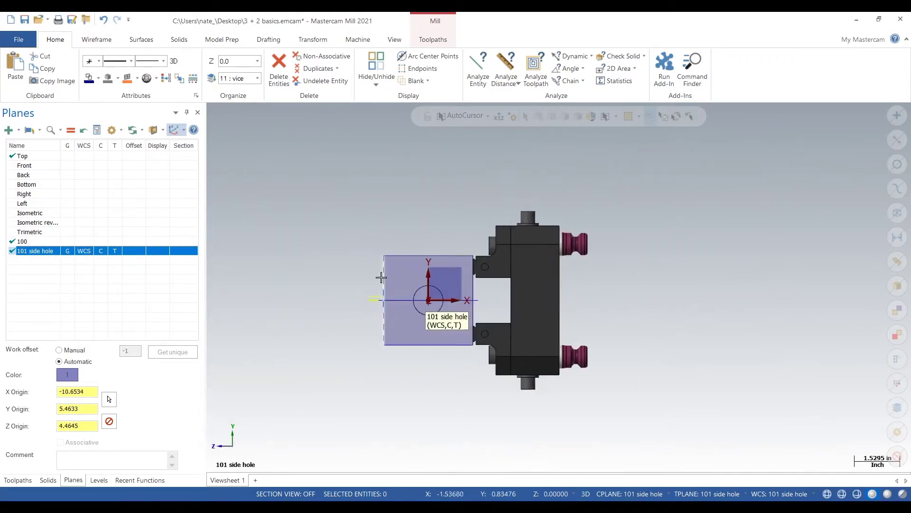
click(66, 241)
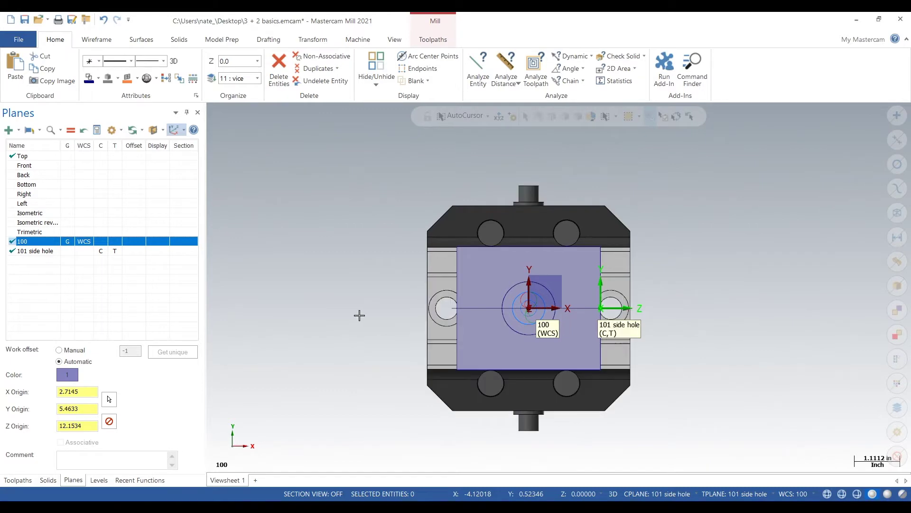
middle_drag(374, 315, 544, 316)
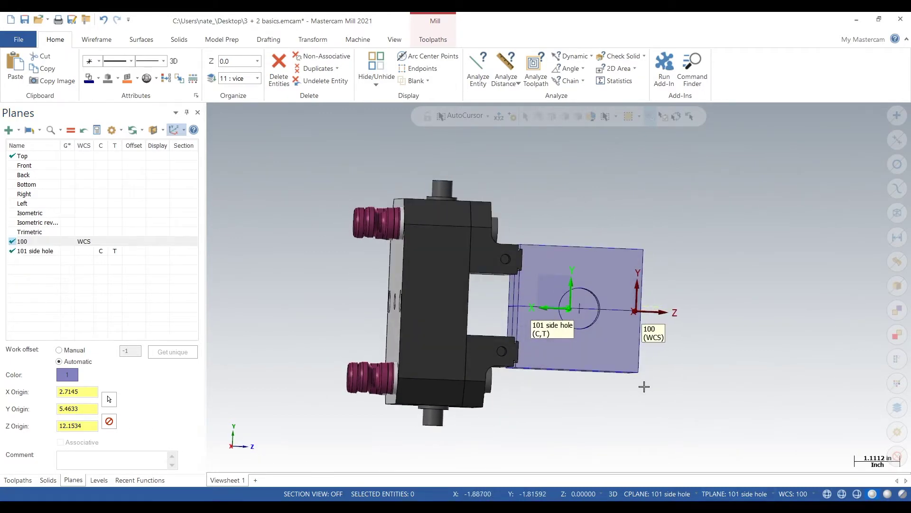
middle_drag(647, 383, 262, 340)
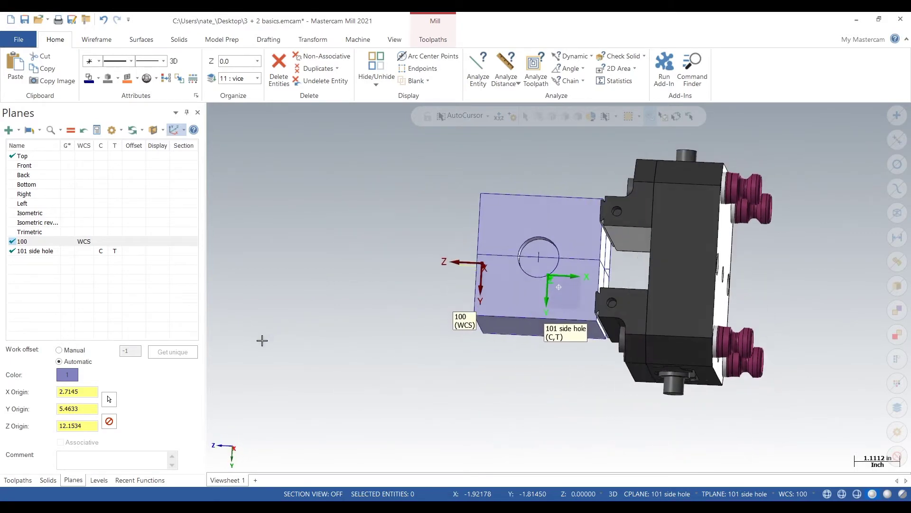
click(53, 251)
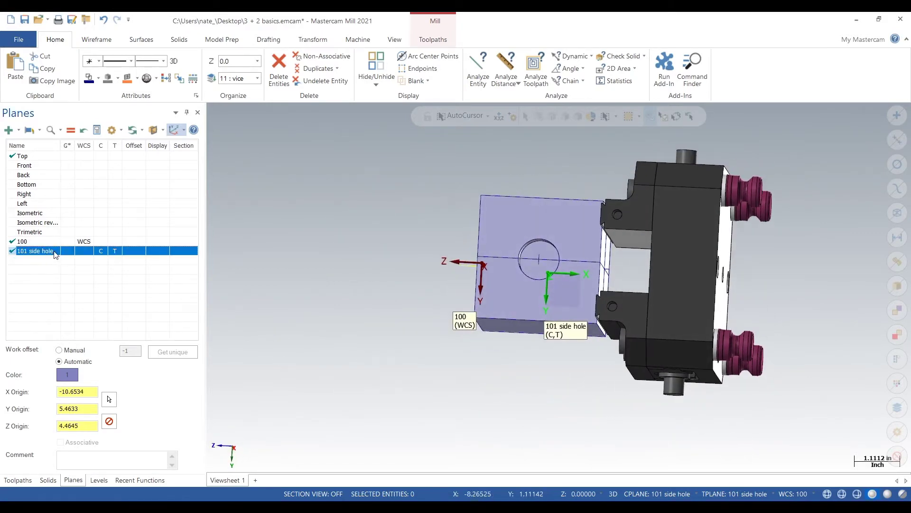
- Create a plane from the block's side face using orientation 3 of 8, and rename it
click(9, 130)
click(33, 169)
click(506, 229)
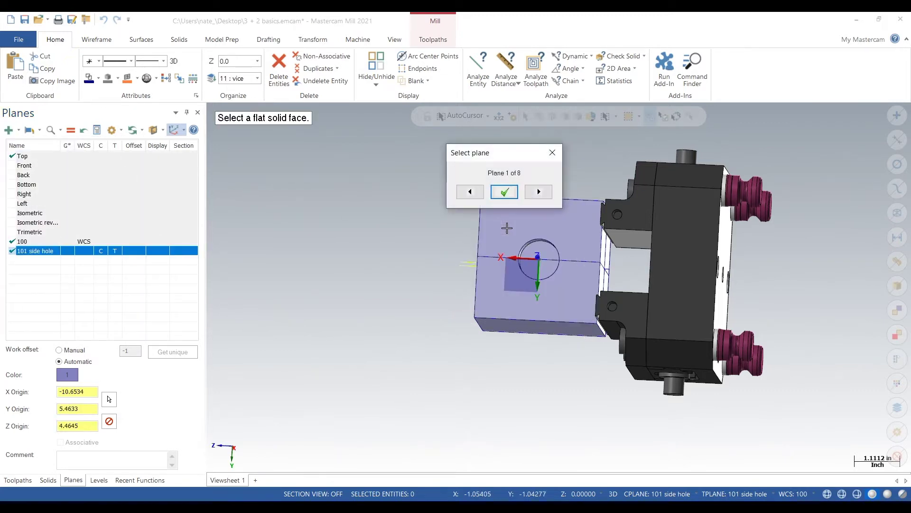
scroll(528, 271, up, 1)
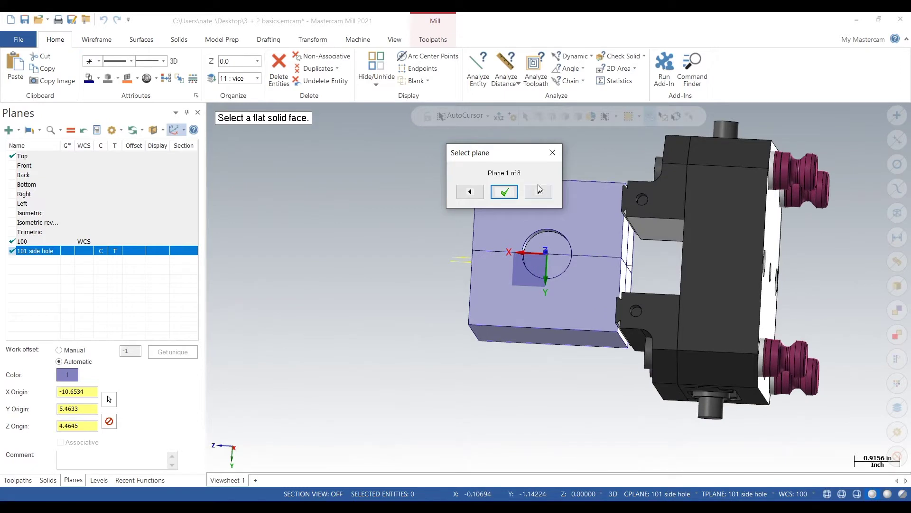
click(539, 192)
click(539, 192)
middle_drag(536, 218, 534, 233)
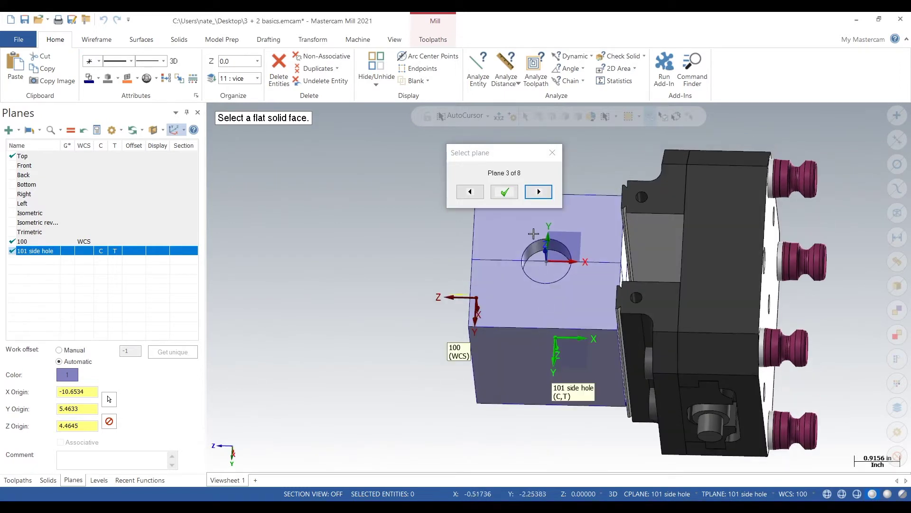
click(505, 191)
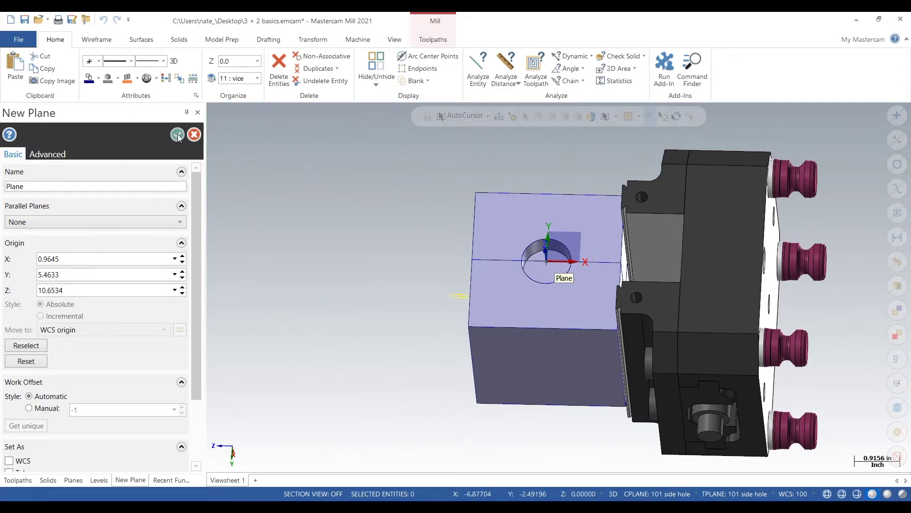
click(177, 136)
double_click(47, 265)
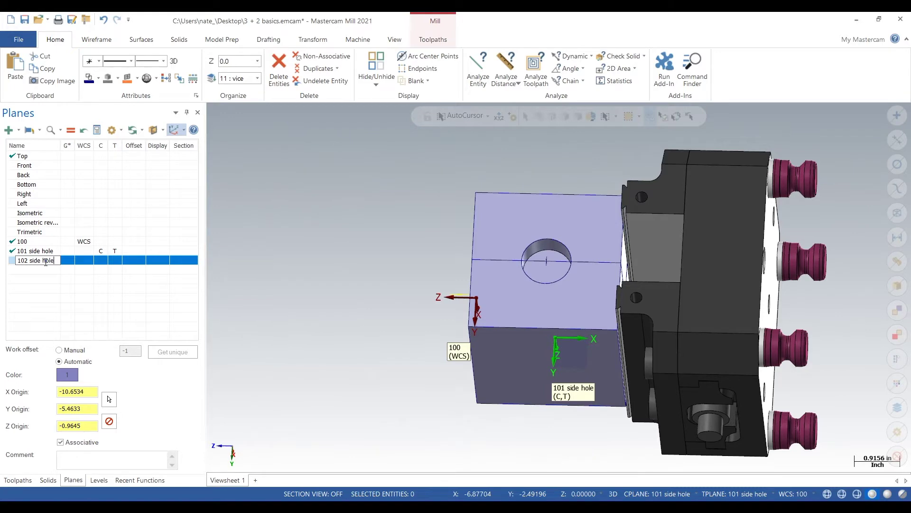
- Commit the name '102 side hole' and check the views for 102 and 101 side hole
click(68, 261)
click(84, 260)
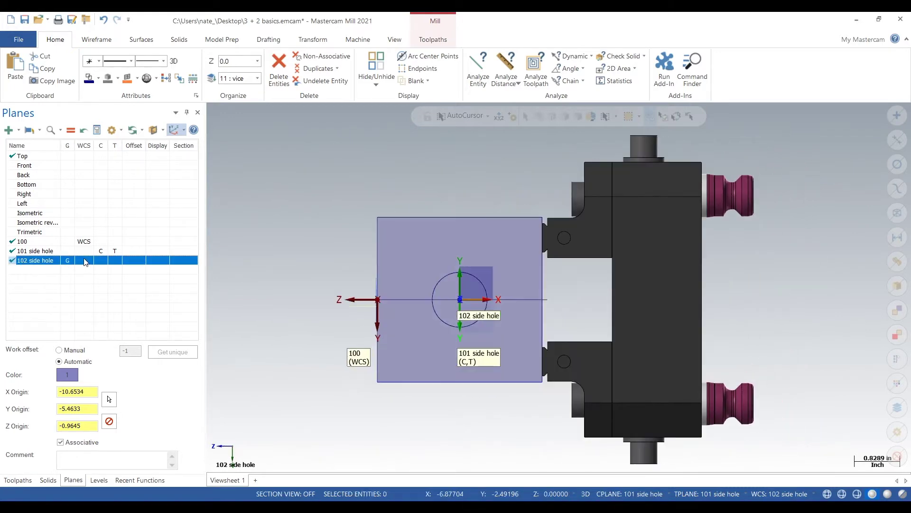
click(108, 265)
middle_drag(362, 378, 280, 324)
click(68, 250)
scroll(703, 311, down, 4)
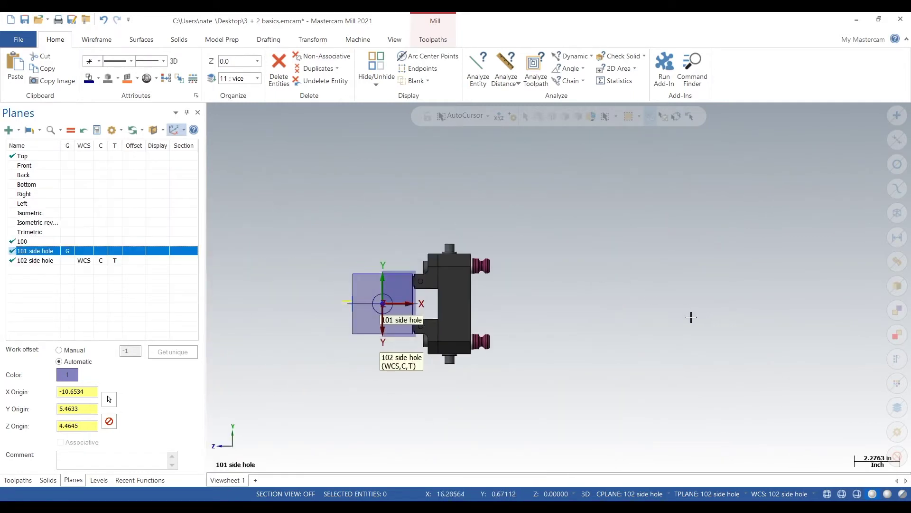
scroll(291, 293, up, 2)
click(84, 251)
click(101, 251)
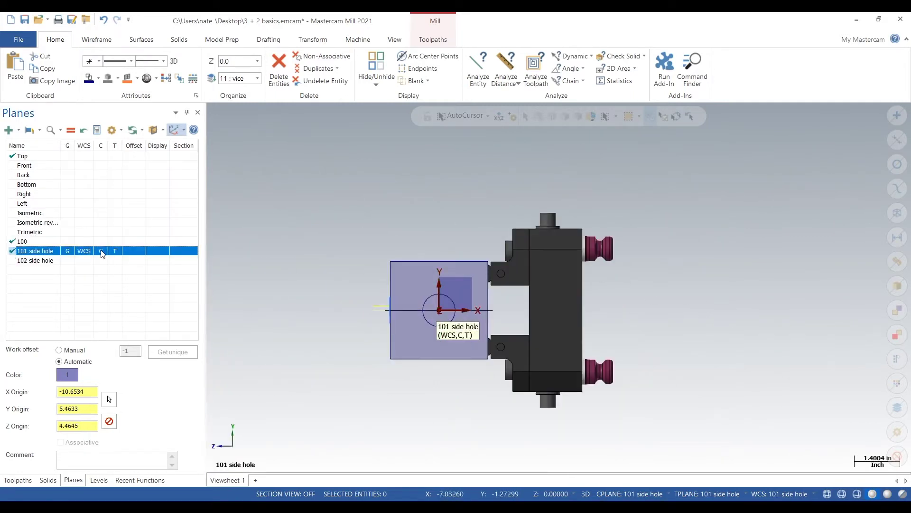
- Set plane 100 as the view, WCS, construction and tool plane
click(67, 241)
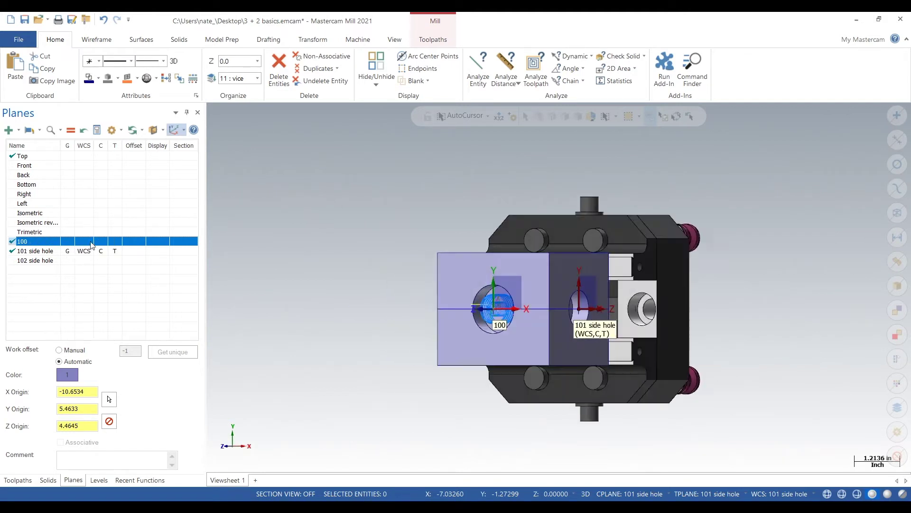
click(84, 242)
click(100, 241)
click(114, 241)
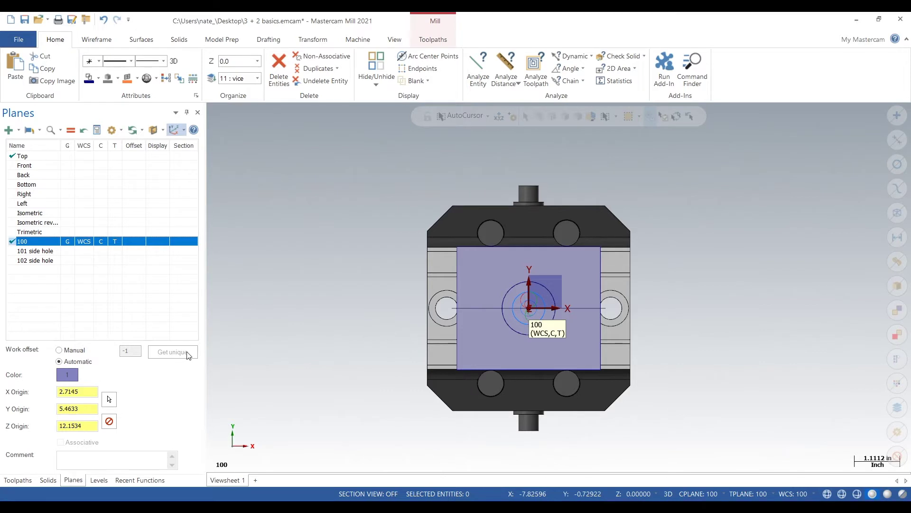
- Give plane 100 a manual work offset of 0 and accept updating operations
click(58, 351)
text(0)
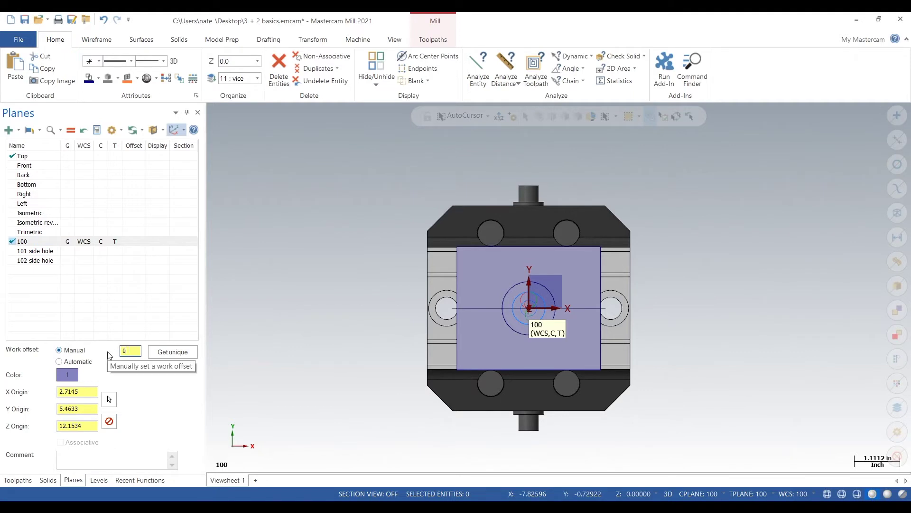
key(Return)
click(480, 292)
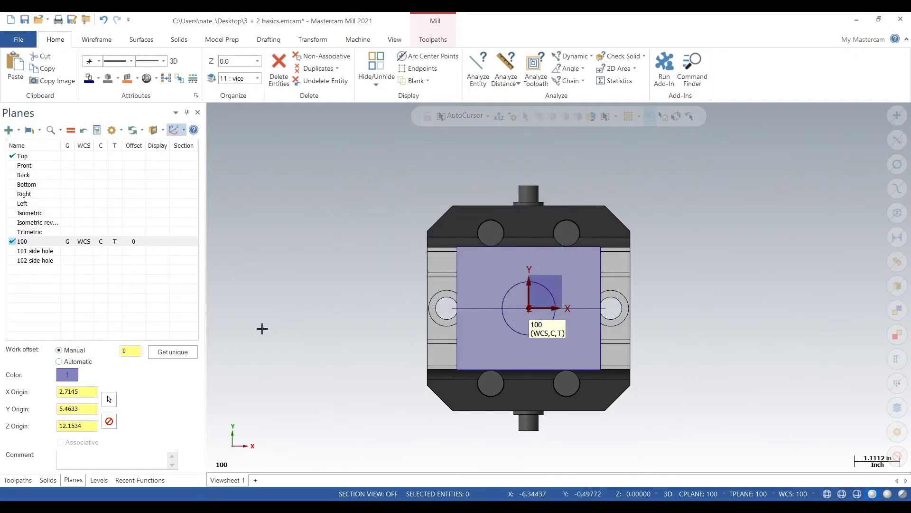
- Activate 101 side hole and try a manual work offset, dismissing the offset-already-used message
click(87, 252)
click(100, 251)
click(67, 251)
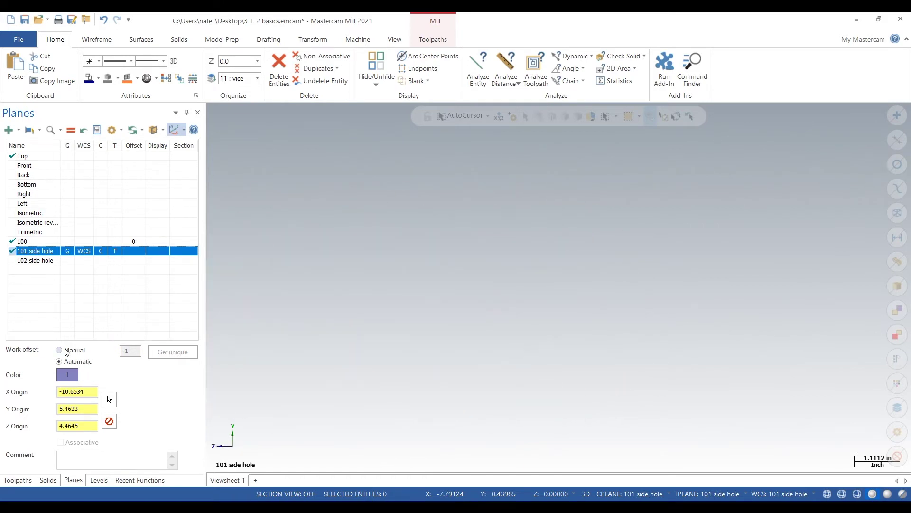
click(67, 350)
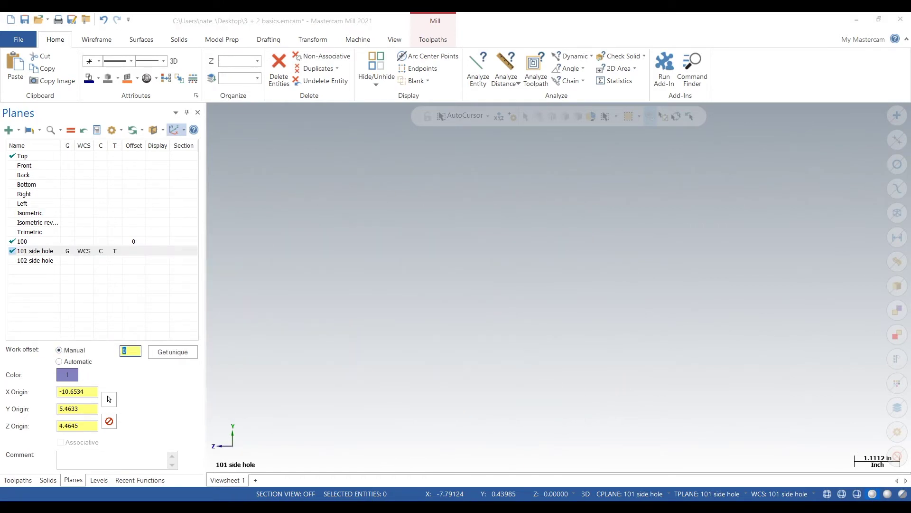
click(83, 424)
click(193, 197)
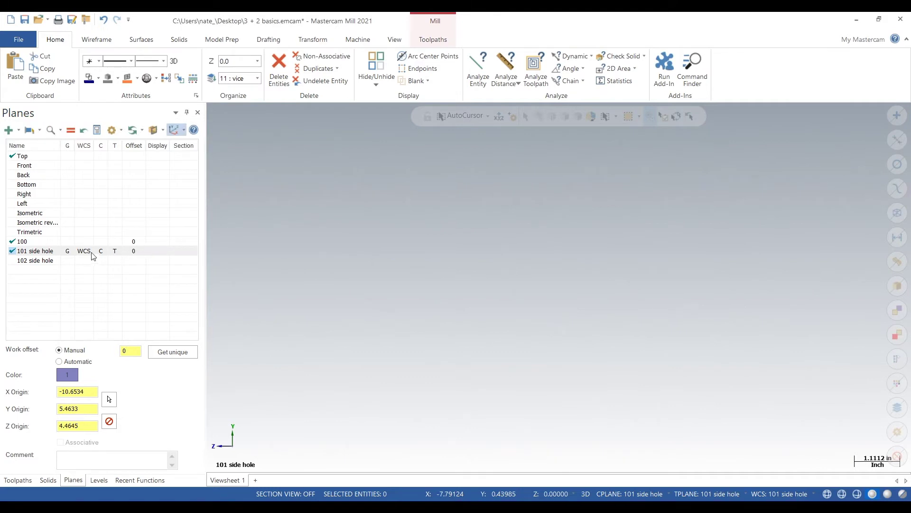
- Set 102 side hole's manual work offset to 0, then reactivate plane 100
click(81, 262)
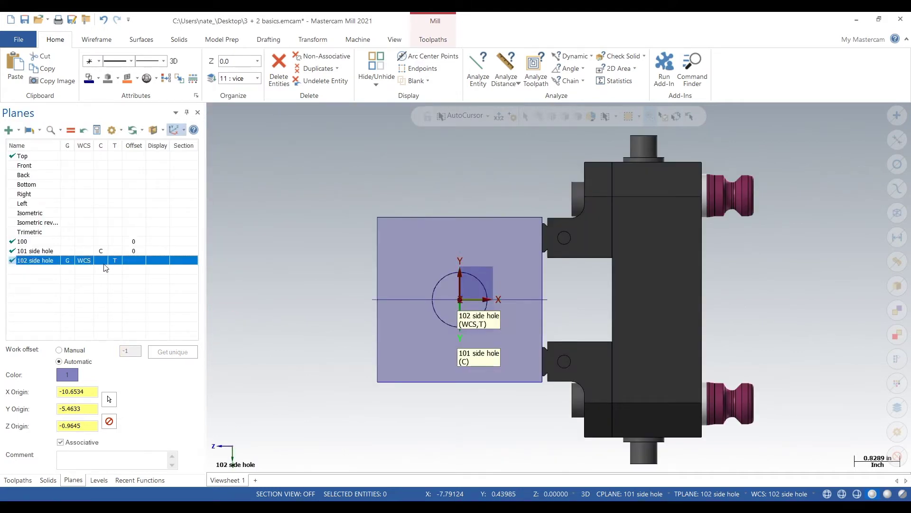
click(101, 262)
click(61, 350)
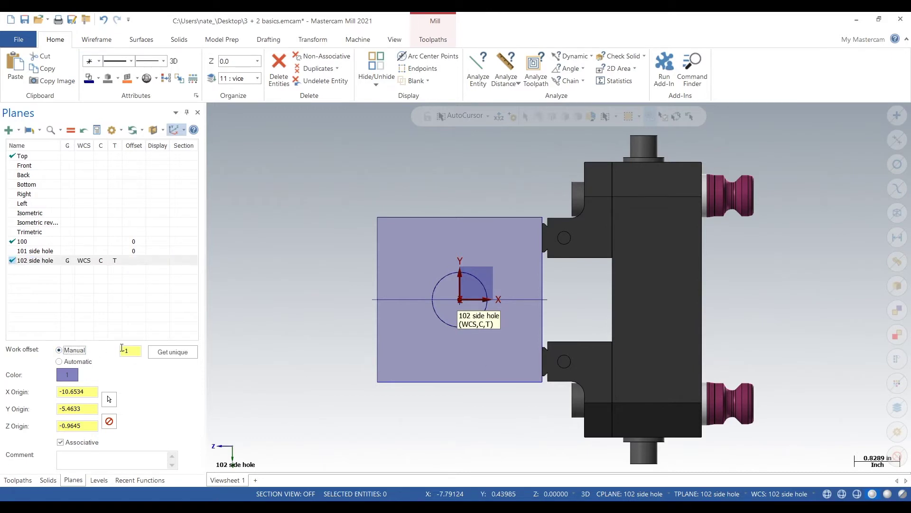
key(Return)
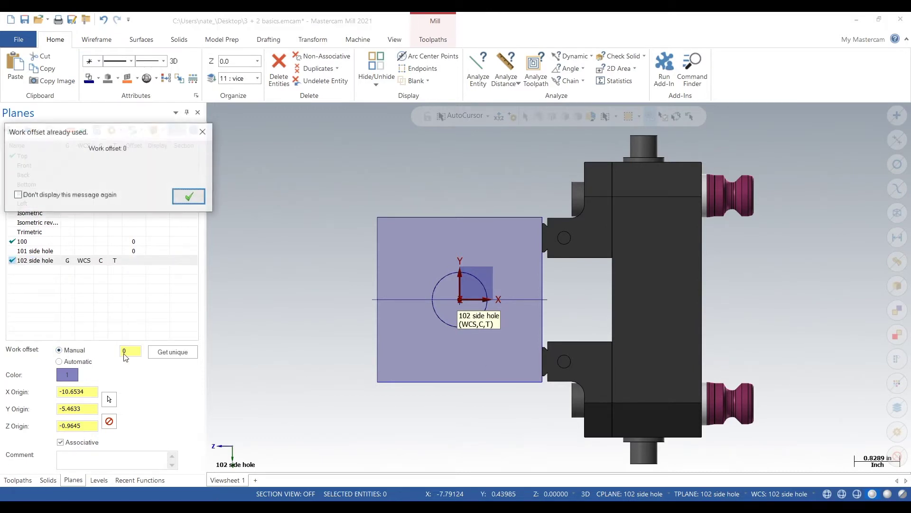
click(190, 196)
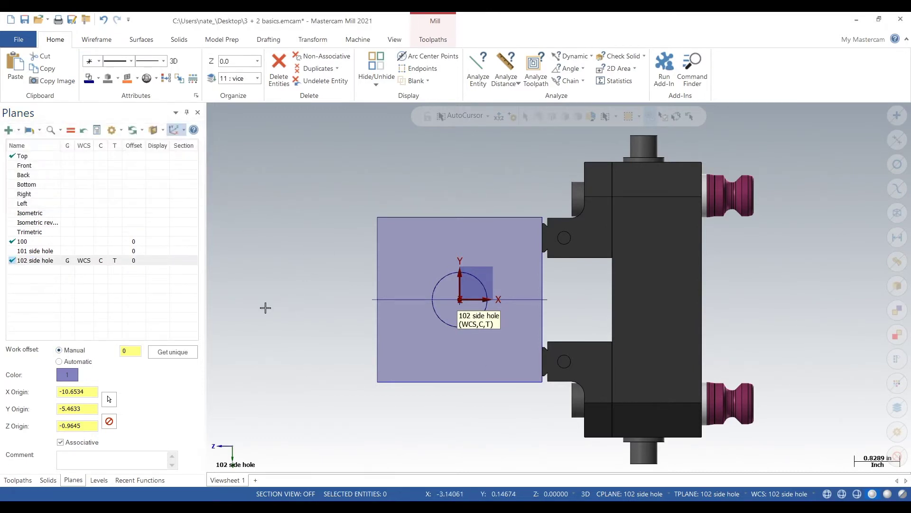
double_click(72, 243)
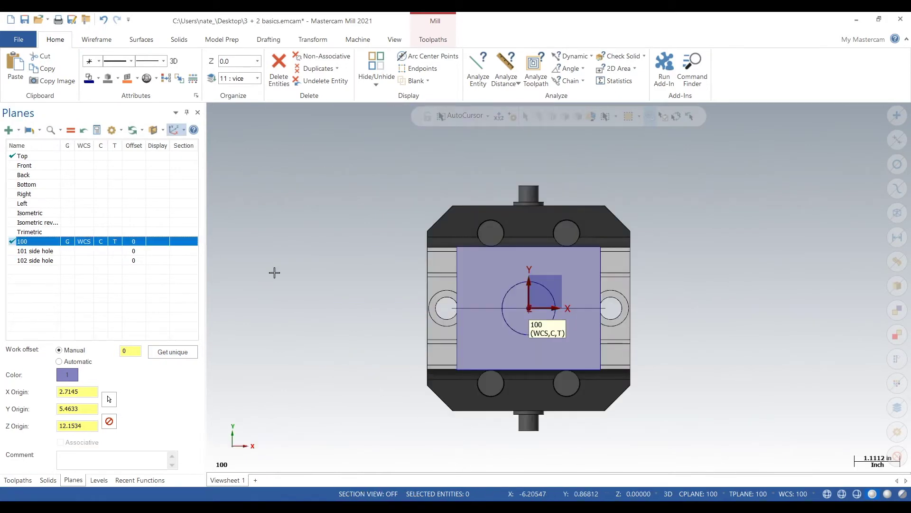
- Regenerate the out-of-date Helix Bore toolpath and return to the plane 100 view
click(18, 480)
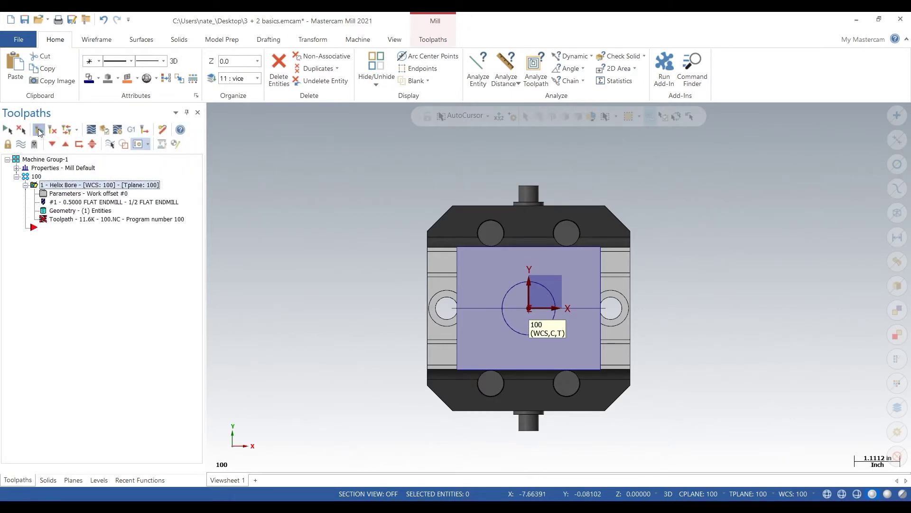
click(39, 131)
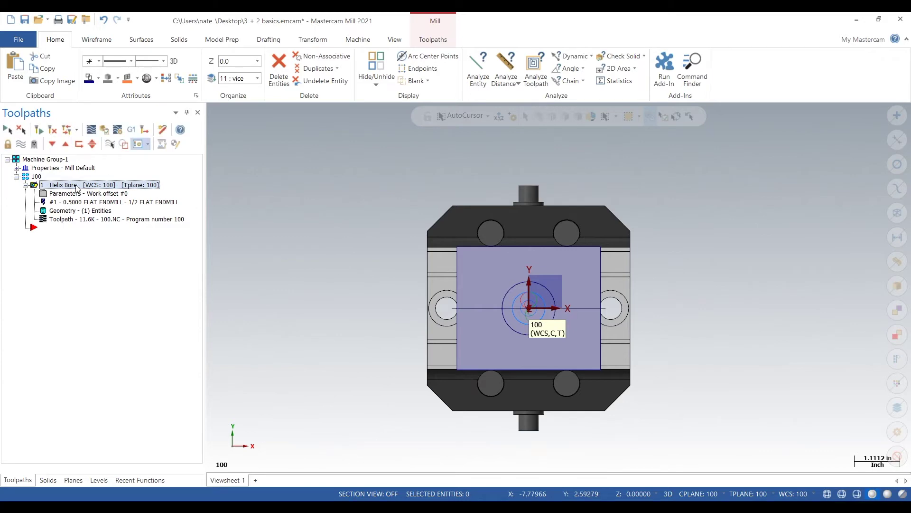
middle_drag(266, 278, 624, 296)
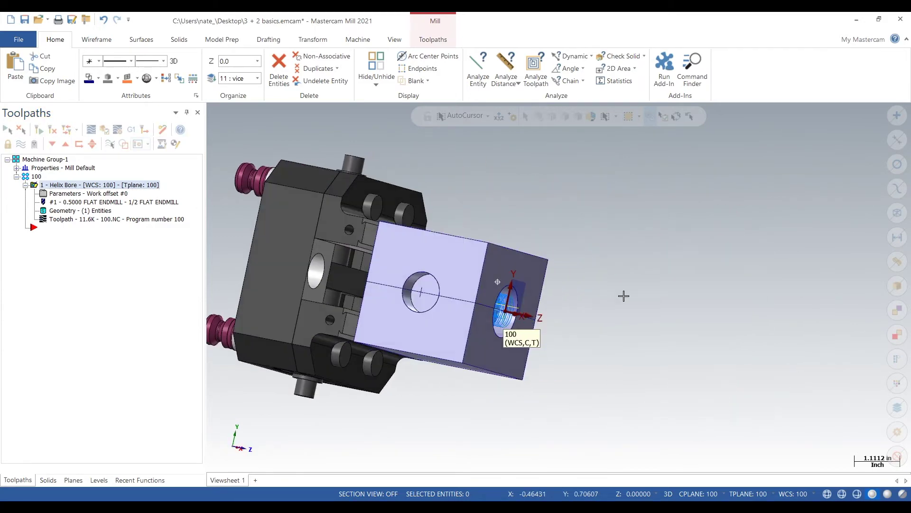
key(alt+1)
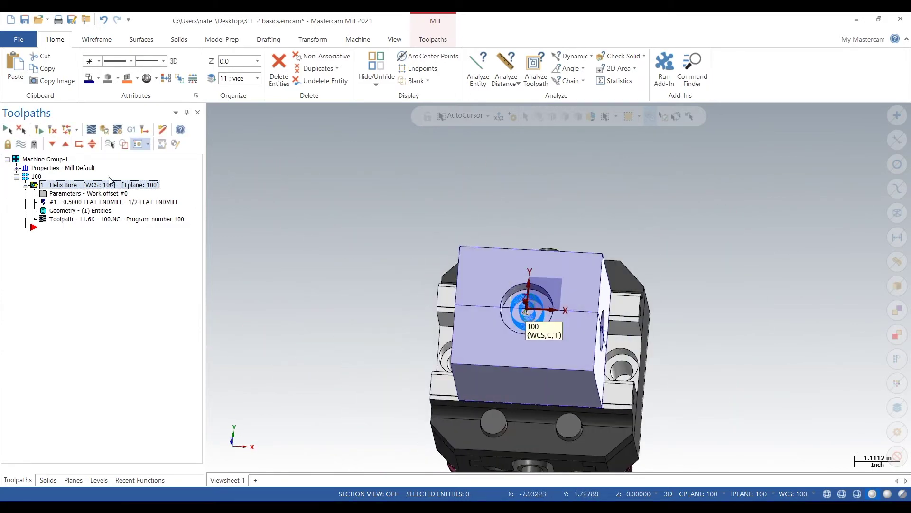
- Copy the Helix Bore operation and paste it as a second operation
right_click(113, 188)
click(168, 279)
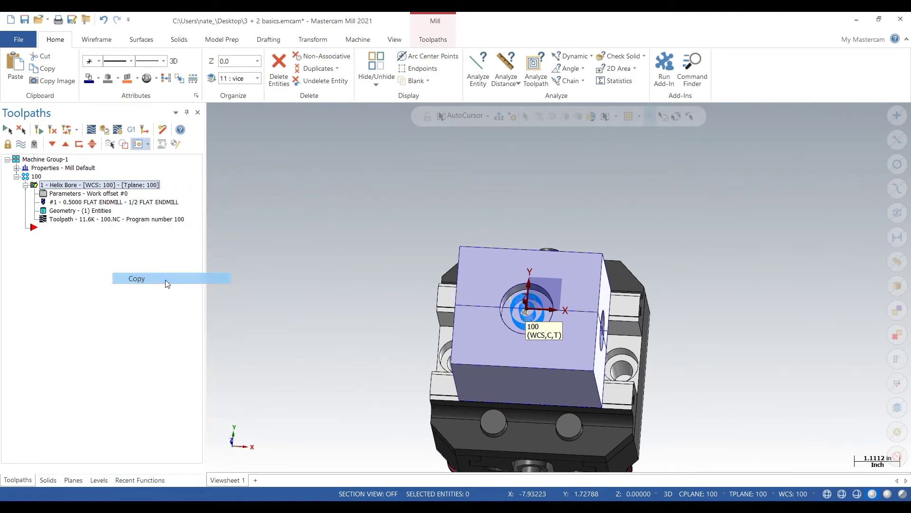
right_click(41, 229)
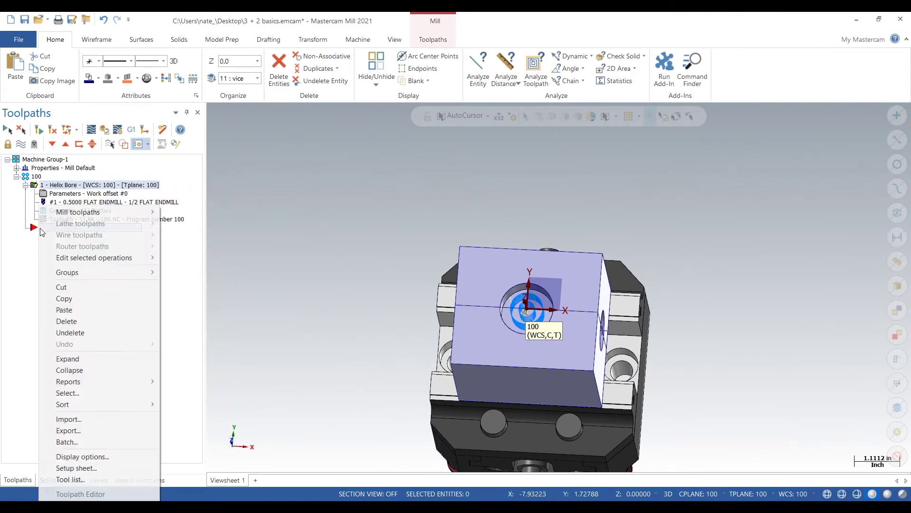
click(87, 309)
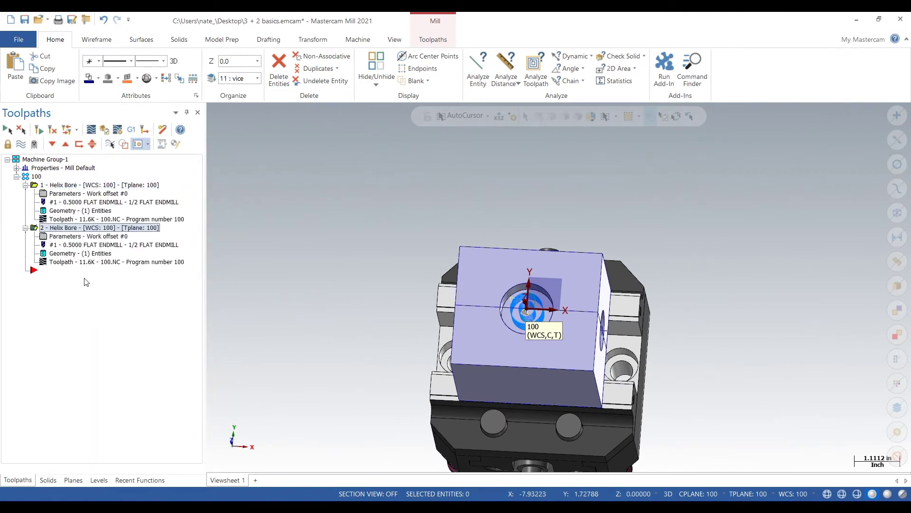
- Replace operation 2's Solid Arc 1 geometry with the side hole edge, then open its parameters
click(76, 254)
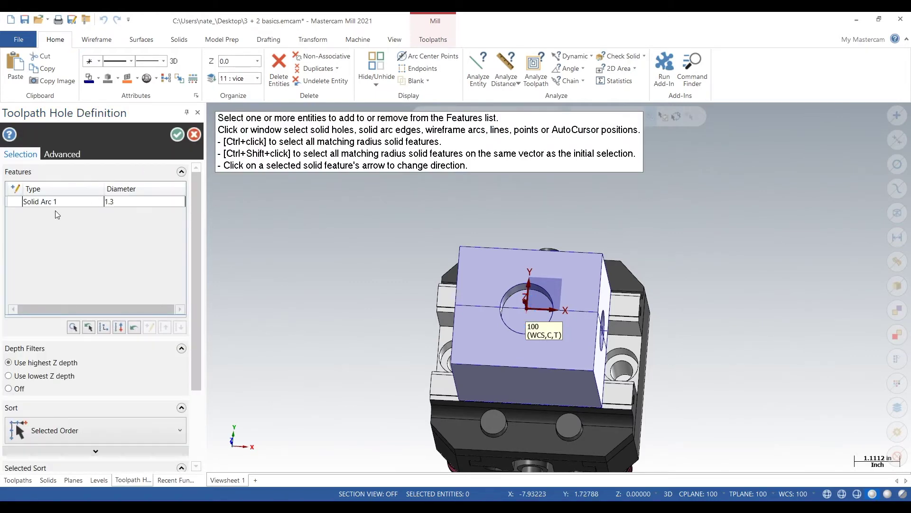
click(61, 205)
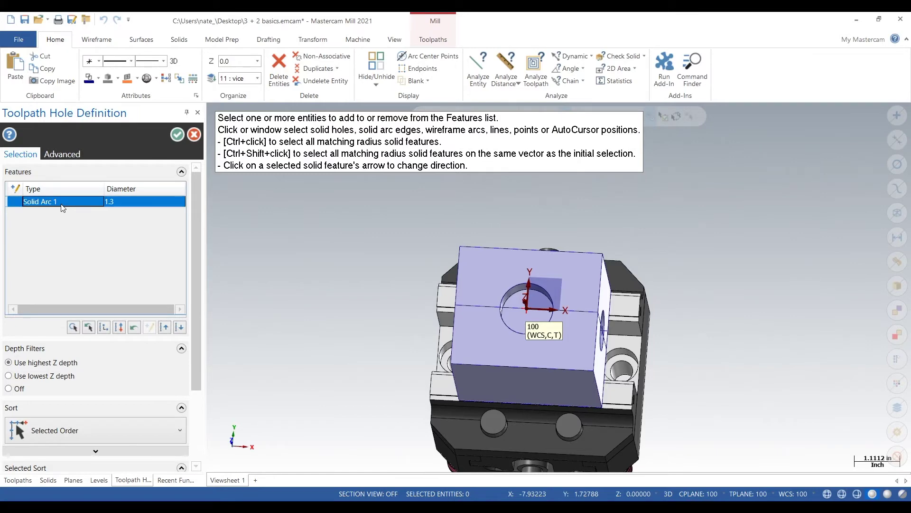
key(Delete)
middle_drag(527, 311, 578, 285)
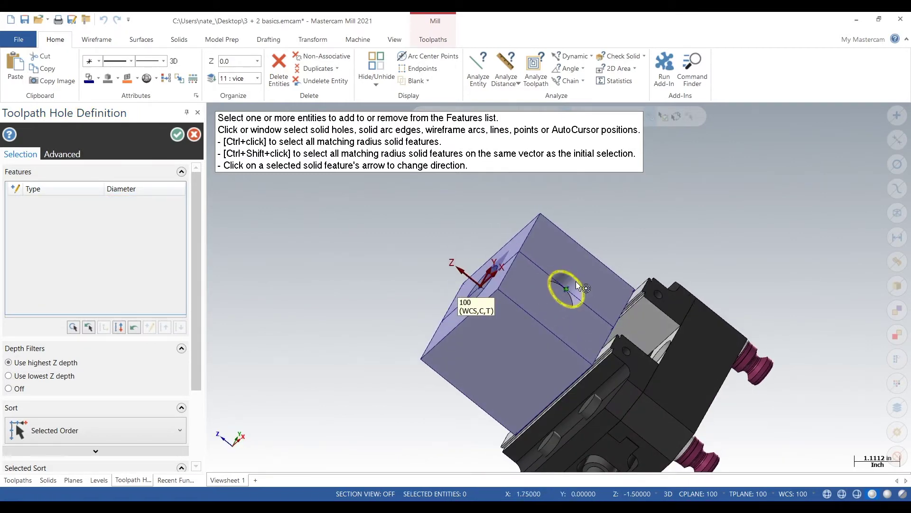
click(576, 282)
click(178, 135)
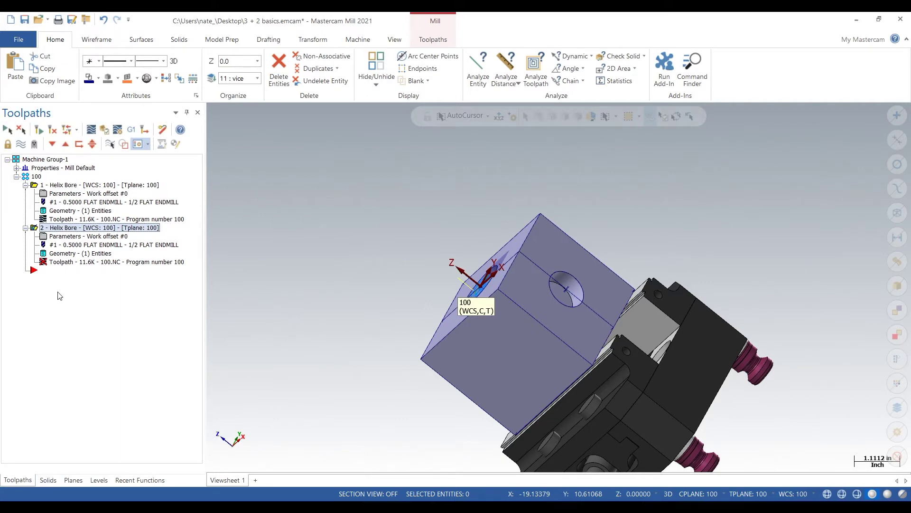
click(78, 236)
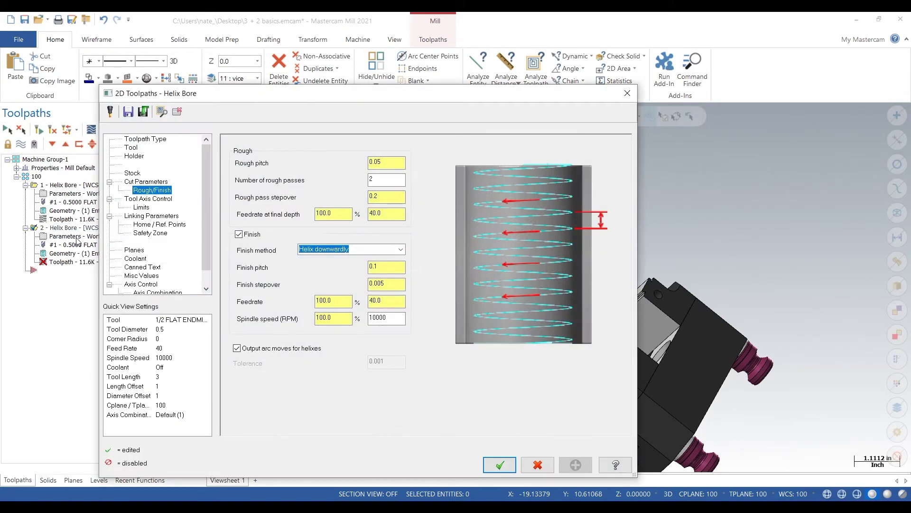
- Set operation 2's tool and comp planes to 101 side hole and regenerate its toolpath
click(135, 250)
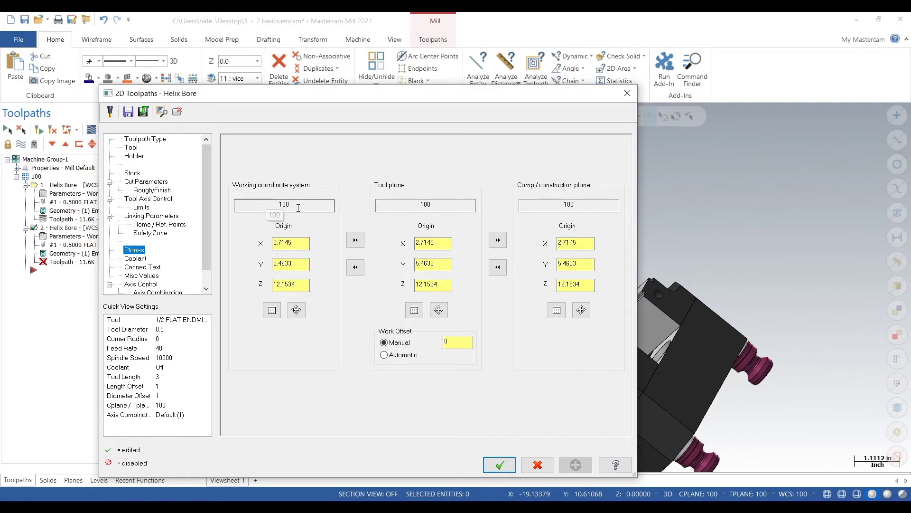
click(414, 310)
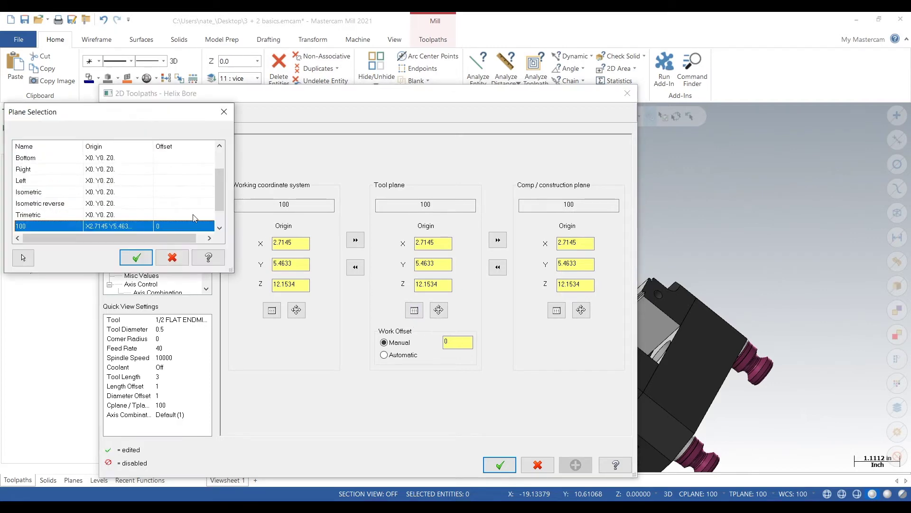
scroll(62, 218, down, 1)
double_click(34, 215)
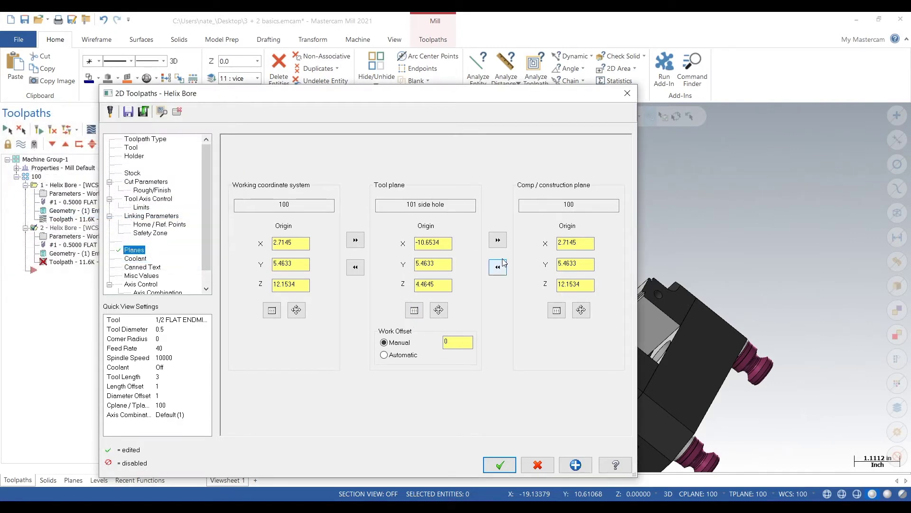
click(497, 240)
click(500, 465)
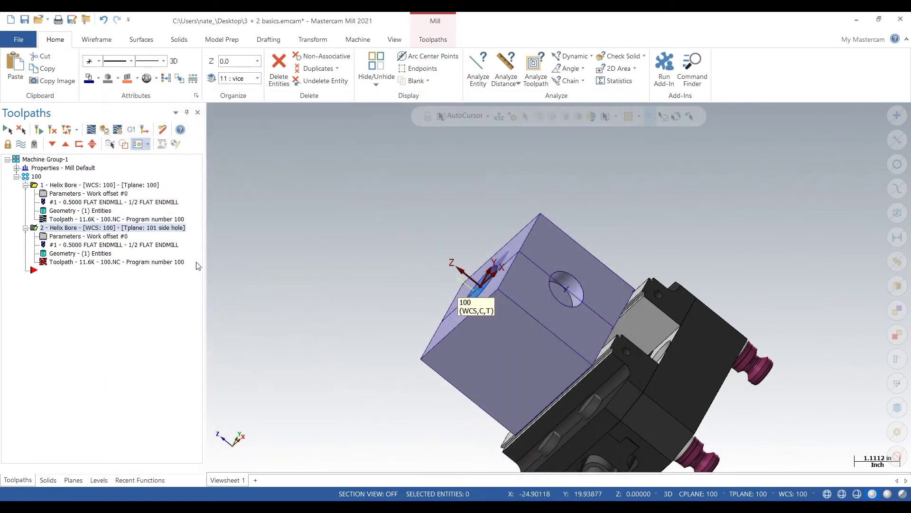
click(40, 132)
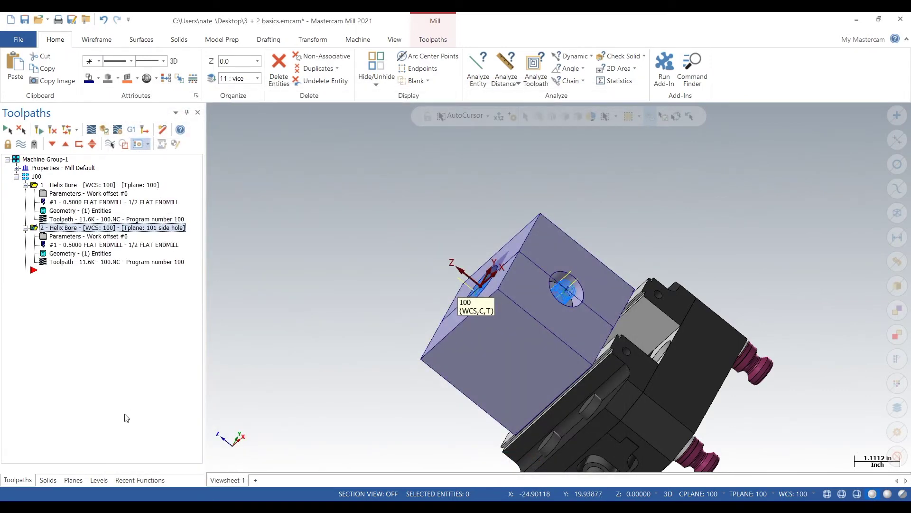
click(74, 479)
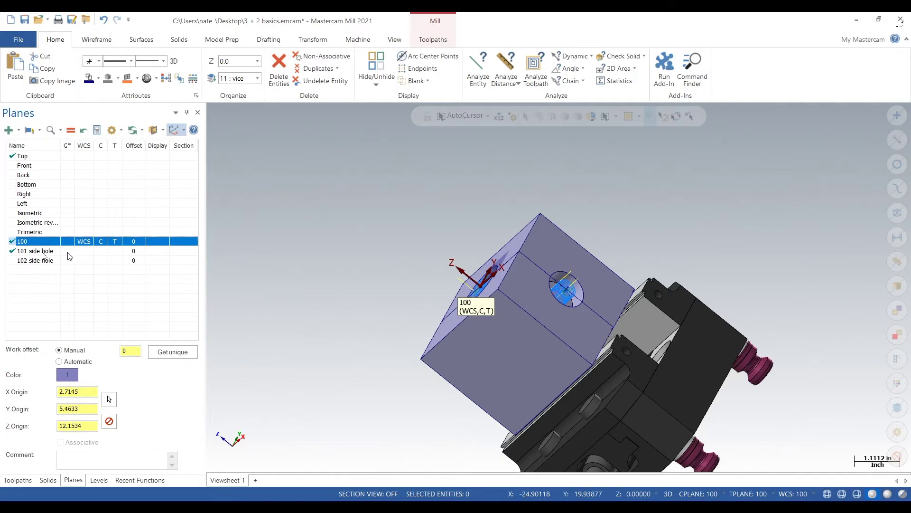
- Make 101 side hole the WCS, construction and tool plane
click(82, 251)
click(104, 253)
scroll(627, 396, down, 5)
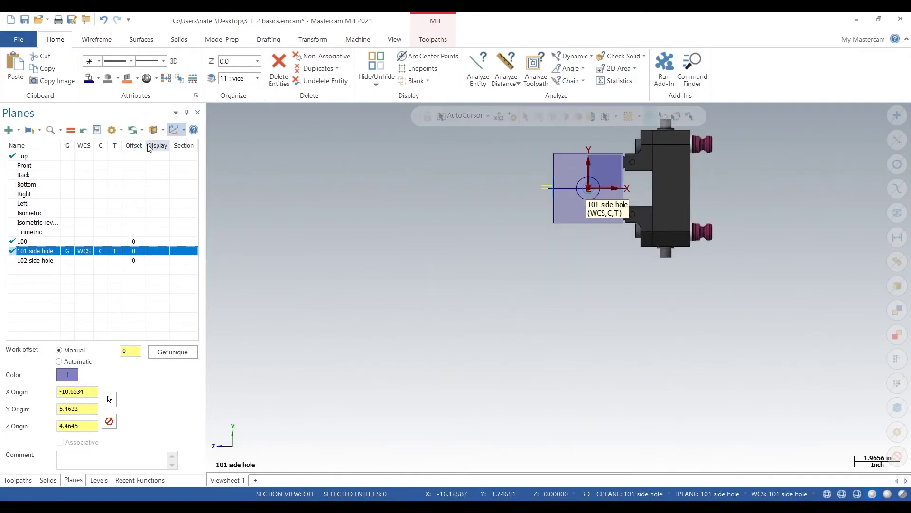
scroll(644, 337, up, 1)
scroll(706, 239, up, 2)
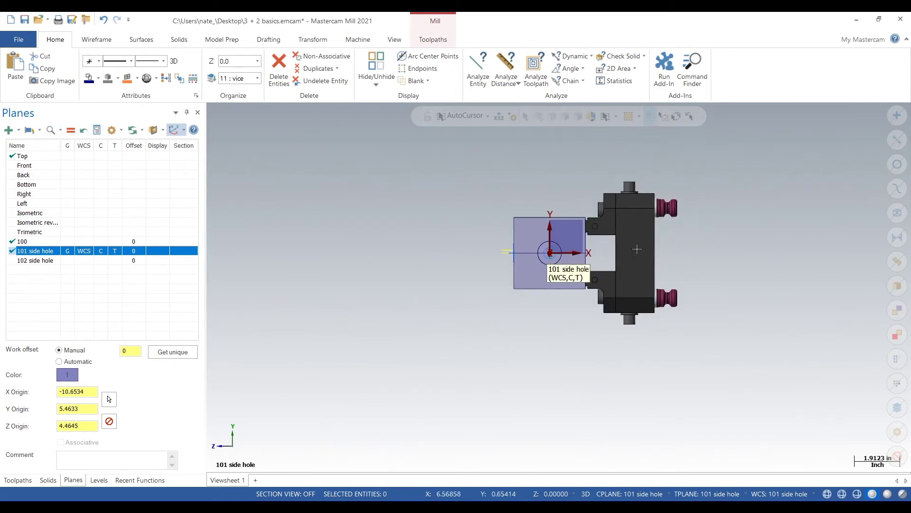
- Backplot the selected toolpath from a rotated view, then close the backplot
click(18, 480)
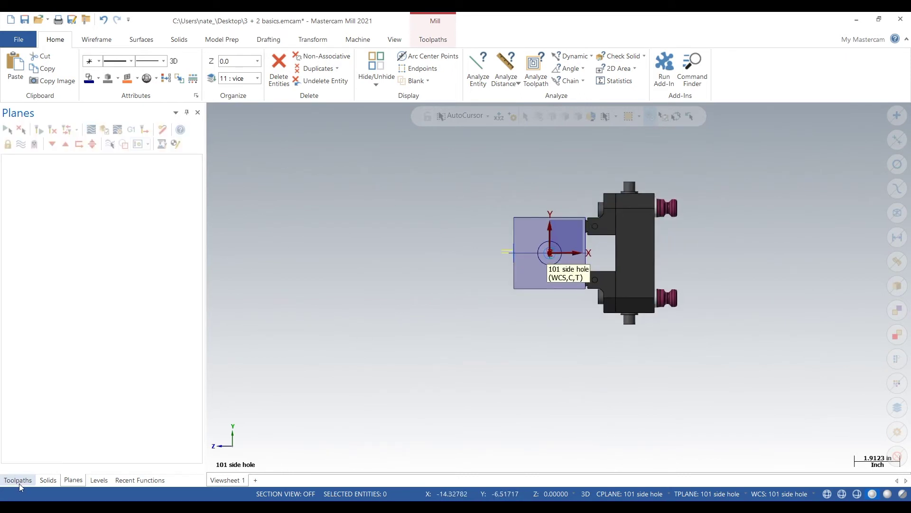
click(91, 134)
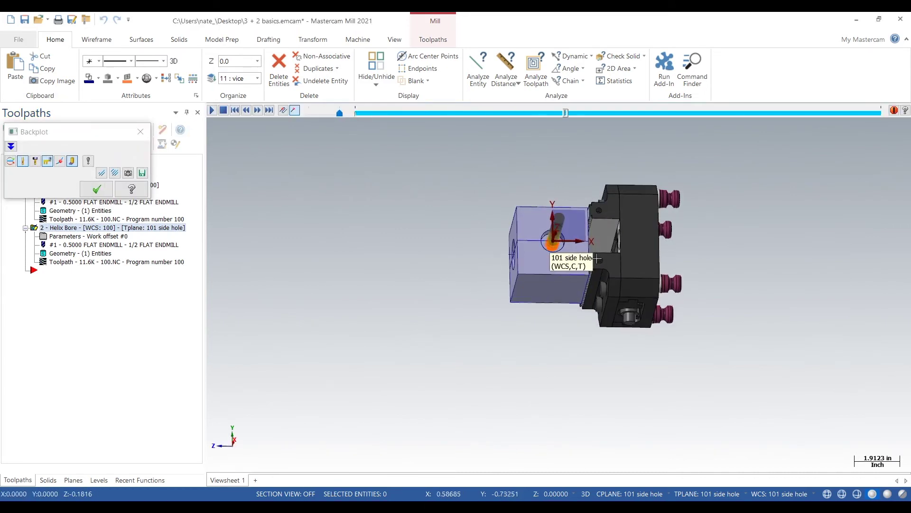
scroll(545, 246, up, 6)
scroll(546, 246, up, 2)
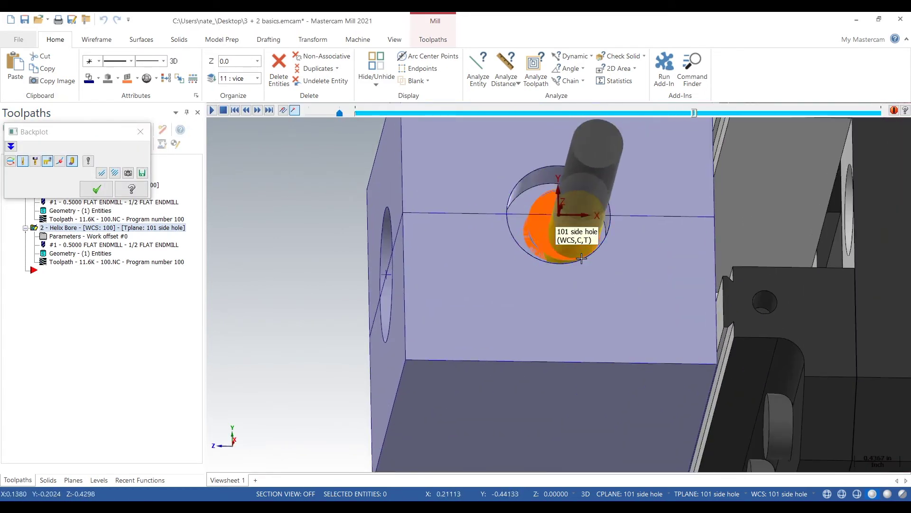
scroll(582, 258, down, 5)
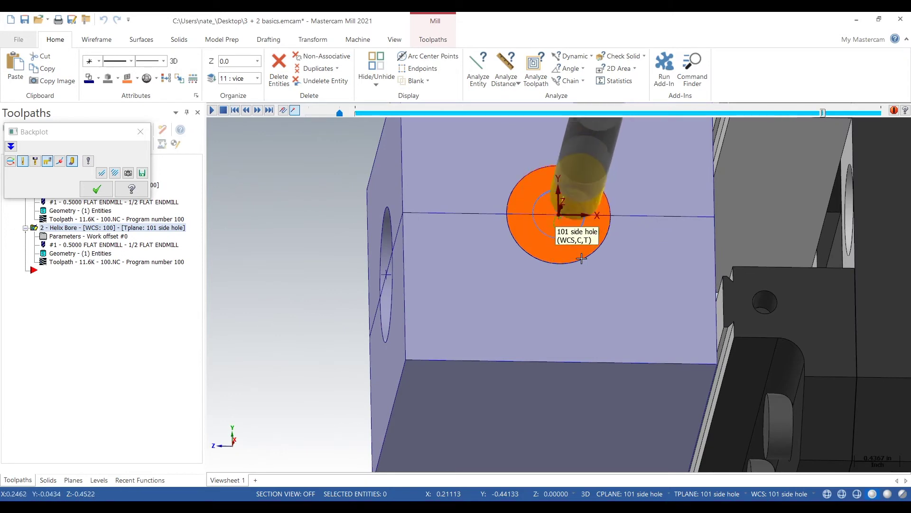
middle_drag(502, 266, 540, 279)
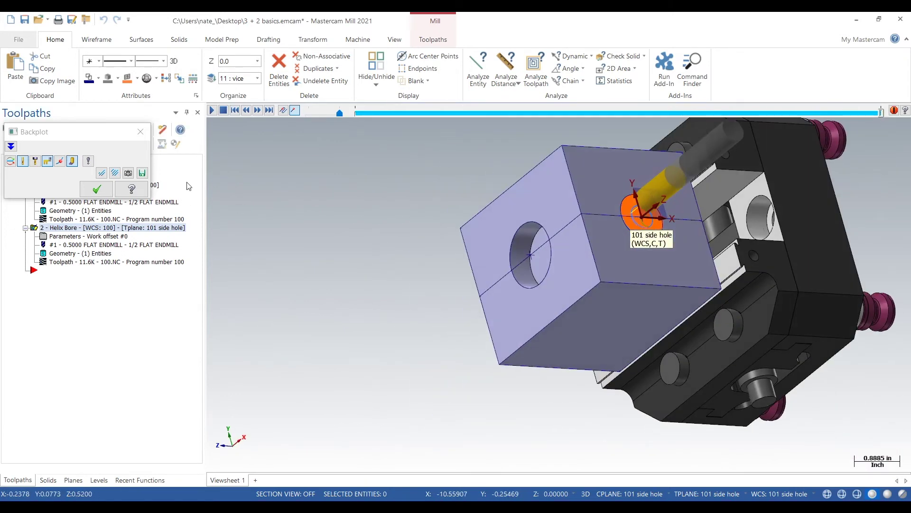
click(140, 131)
- Backplot and play the whole toolpath group 100, boring the front and side holes
click(36, 177)
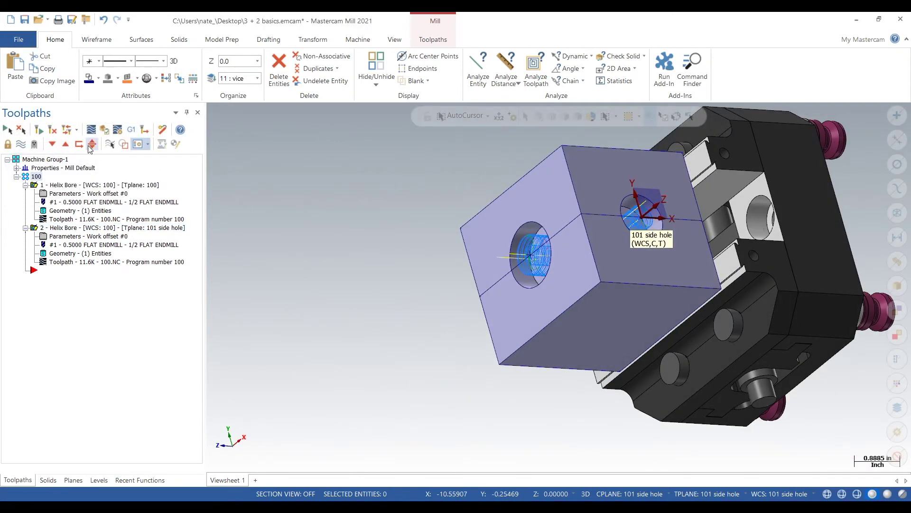
click(93, 133)
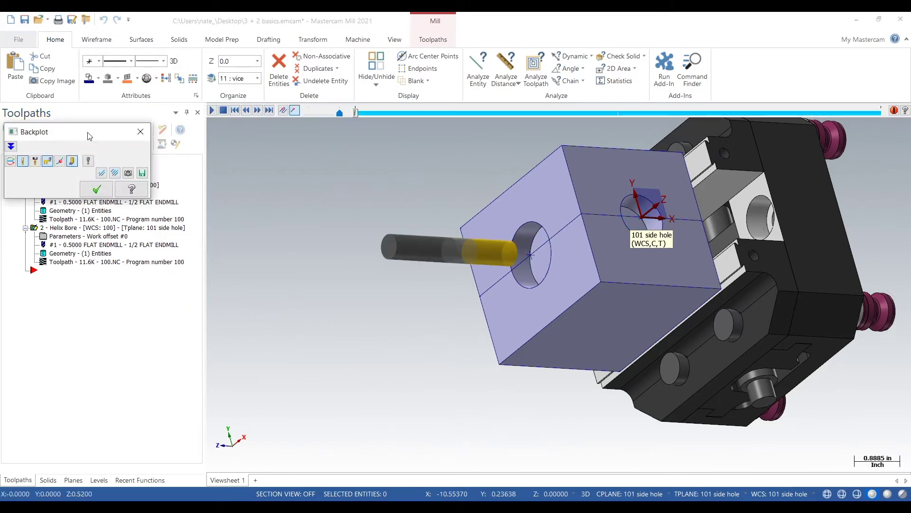
click(212, 110)
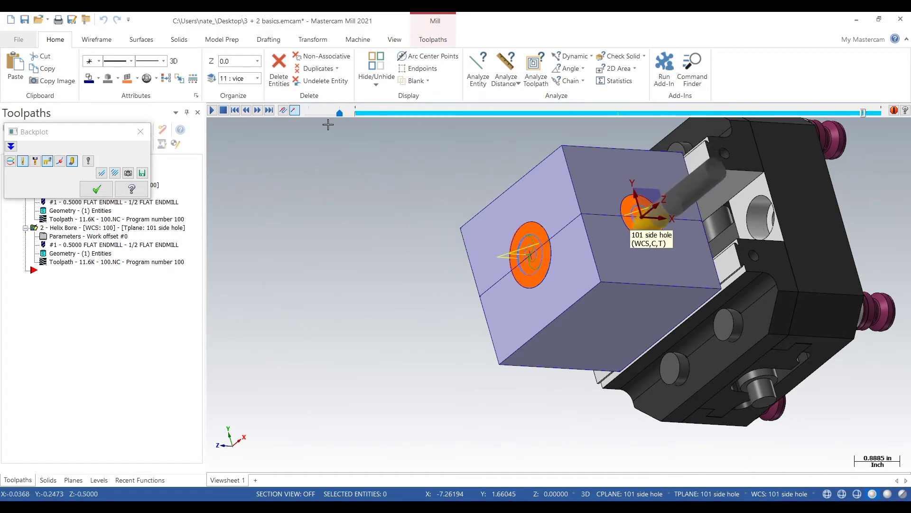
click(96, 189)
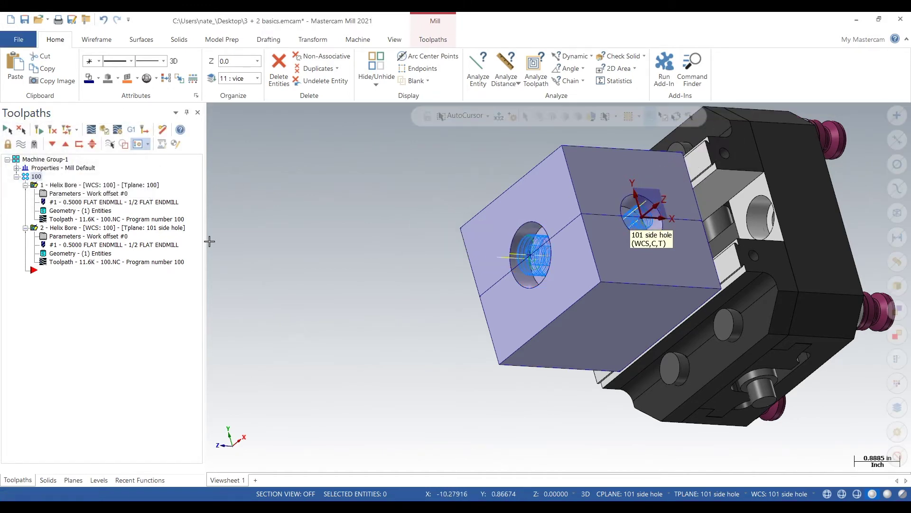
click(100, 229)
- Copy the 2 - Helix Bore operation and paste it as operation 3
right_click(100, 229)
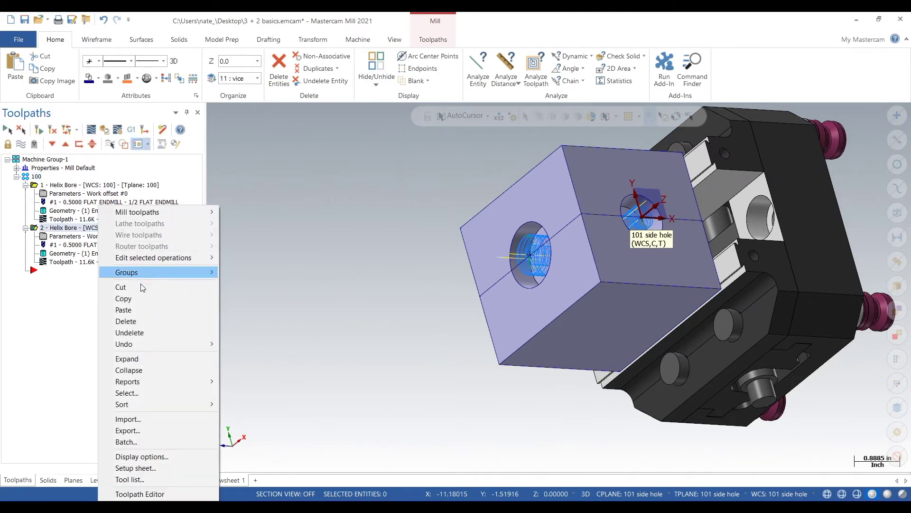
click(142, 300)
right_click(38, 274)
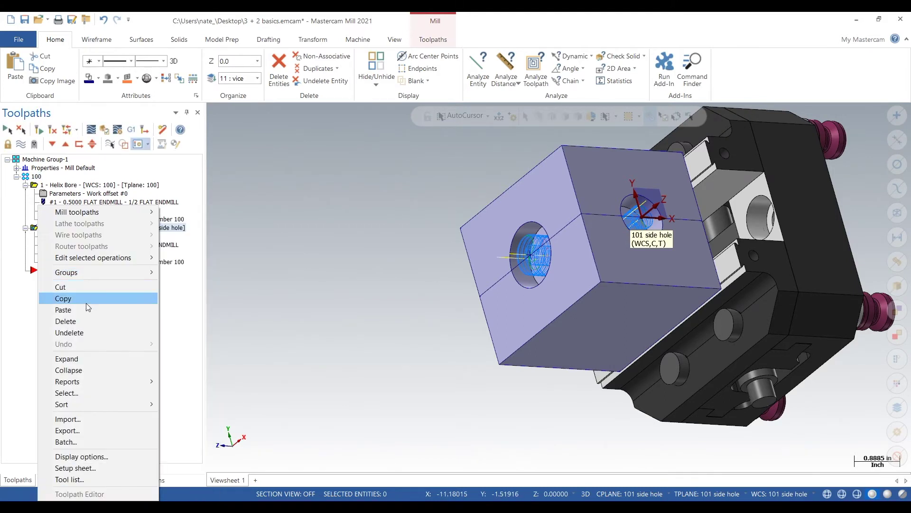
click(85, 311)
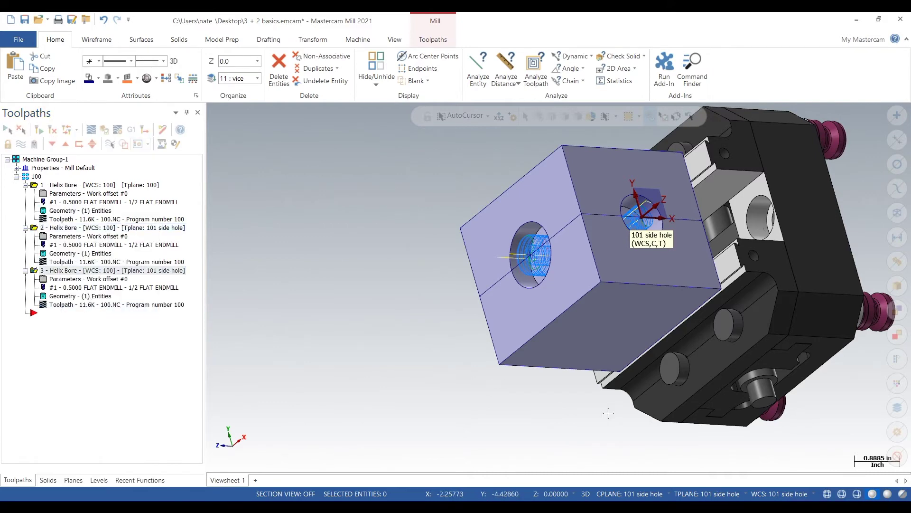
- Replace operation 3's Solid Arc 1 hole geometry with the block's other side hole
middle_drag(289, 378, 362, 377)
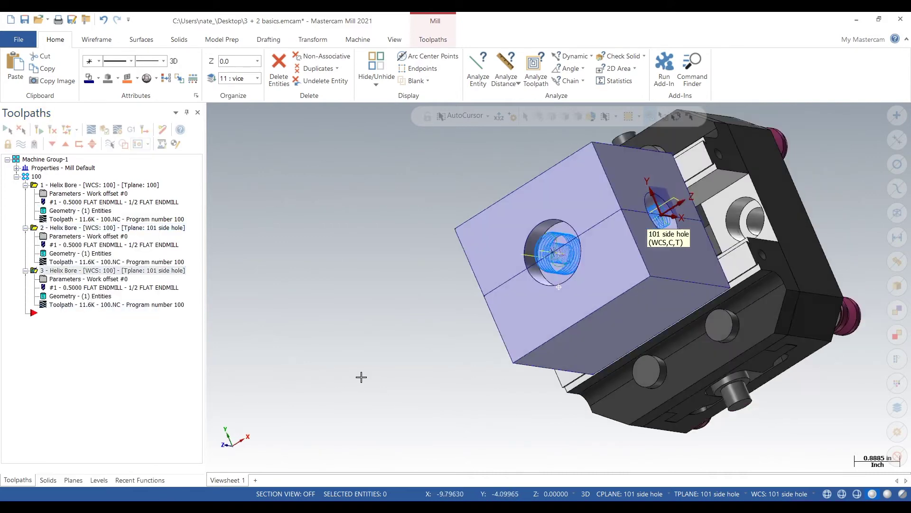
click(88, 297)
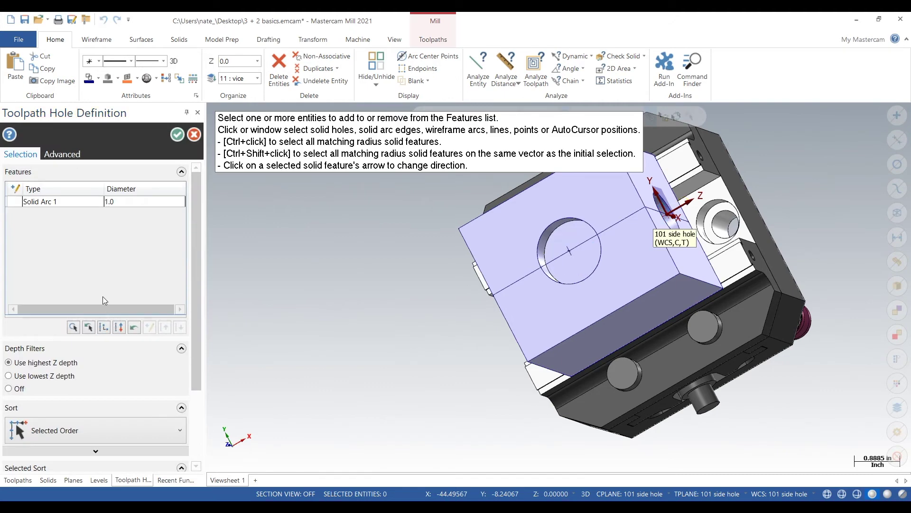
click(88, 203)
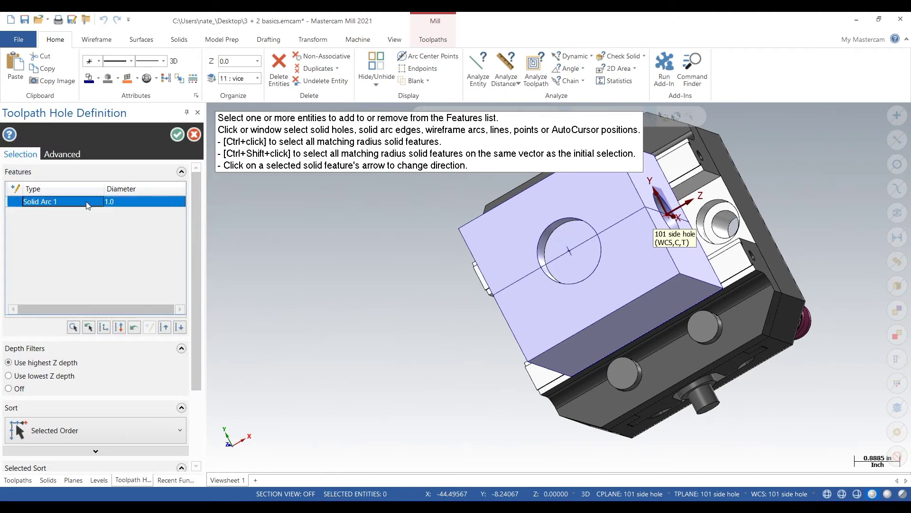
key(Delete)
middle_drag(421, 378, 522, 285)
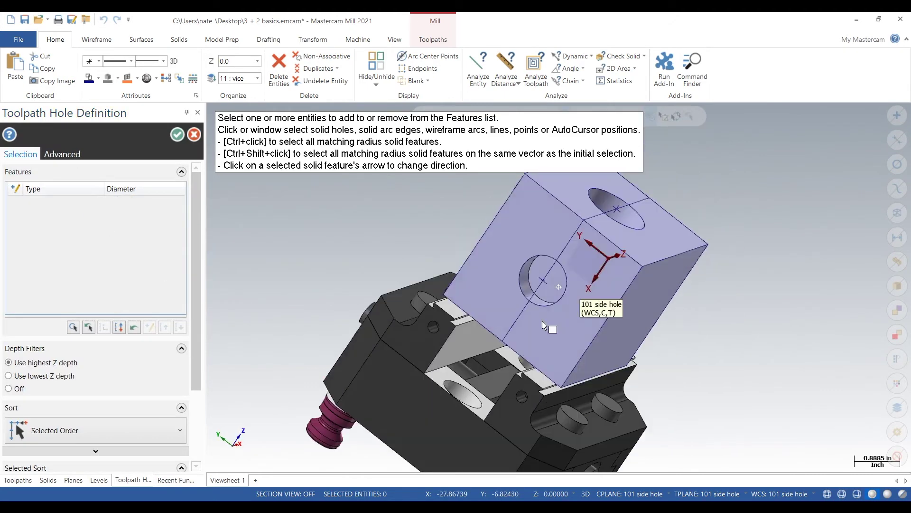
click(550, 260)
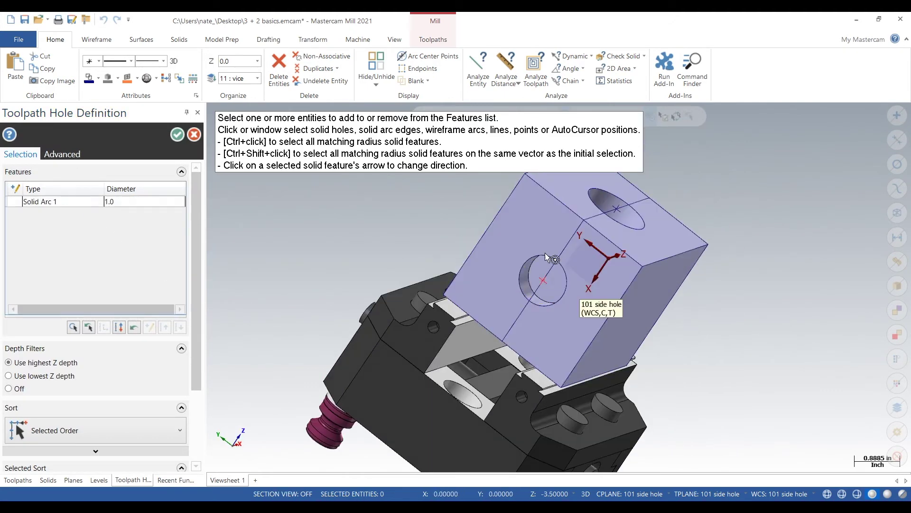
click(177, 135)
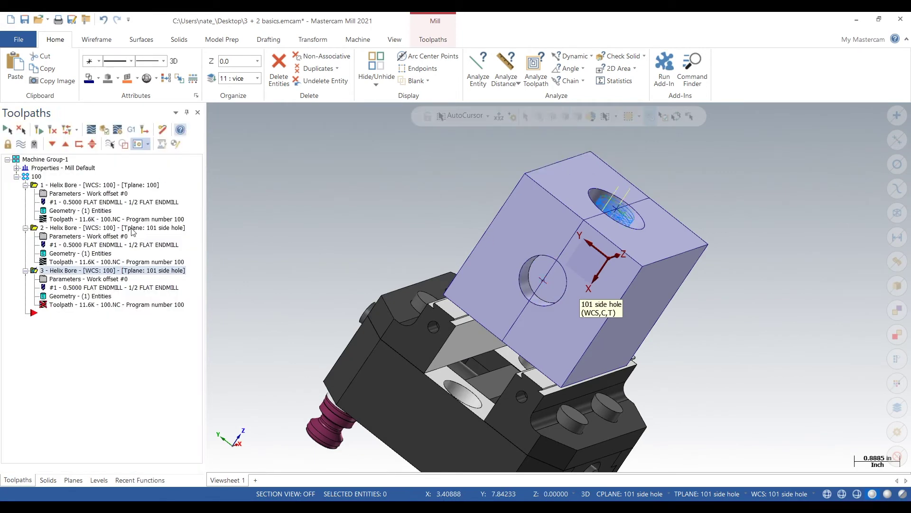
- Copy WCS 100 to operation 3's tool and comp planes and regenerate it
click(73, 280)
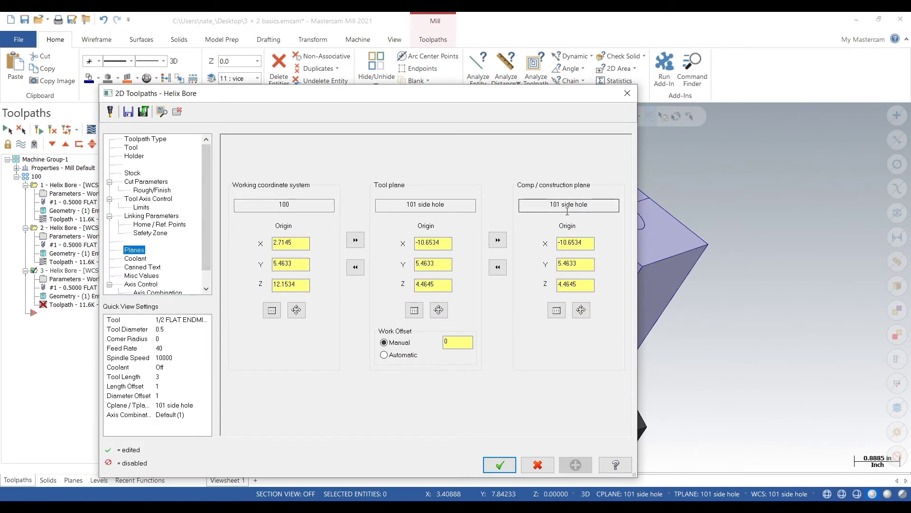
click(355, 239)
click(498, 239)
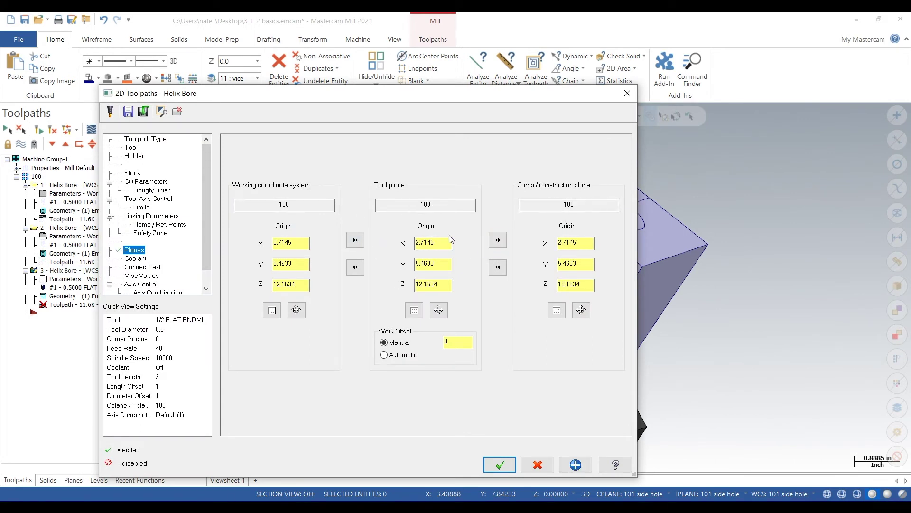
click(500, 465)
click(40, 130)
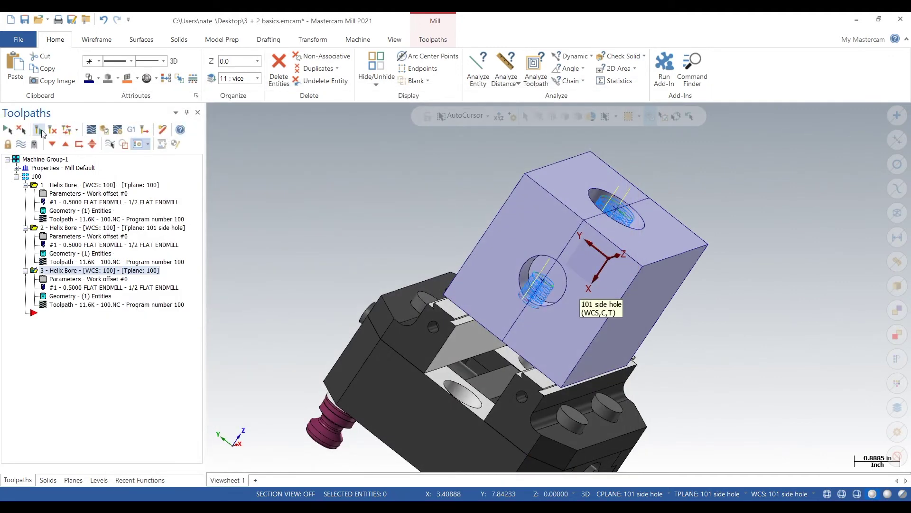
- Backplot and play operation 3's helix bore toolpath
click(65, 144)
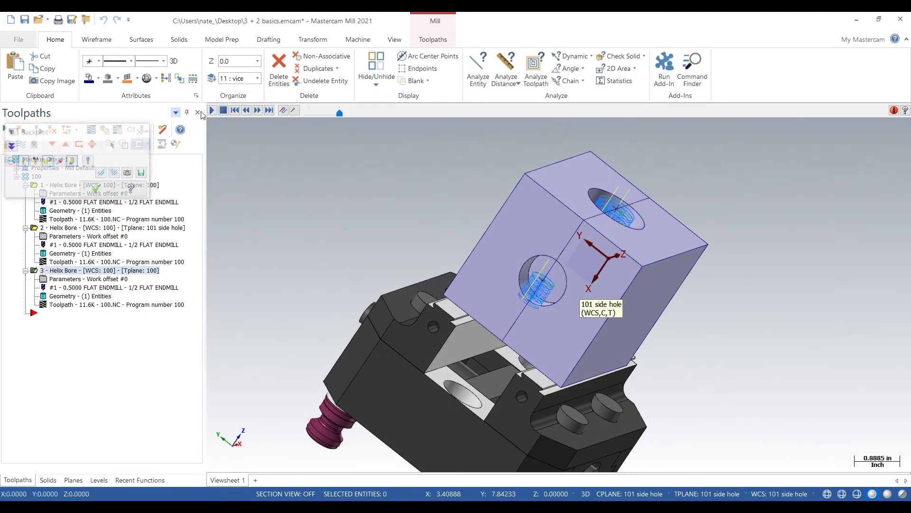
click(212, 111)
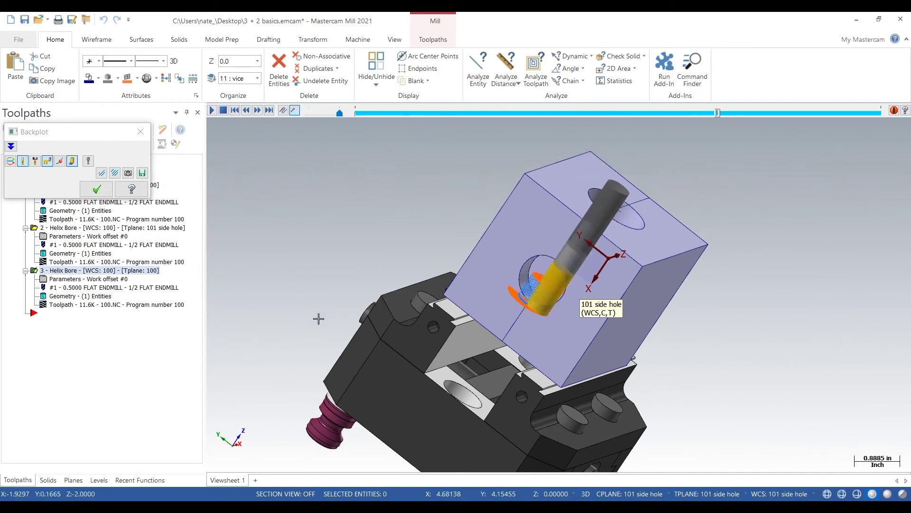
click(97, 189)
click(119, 279)
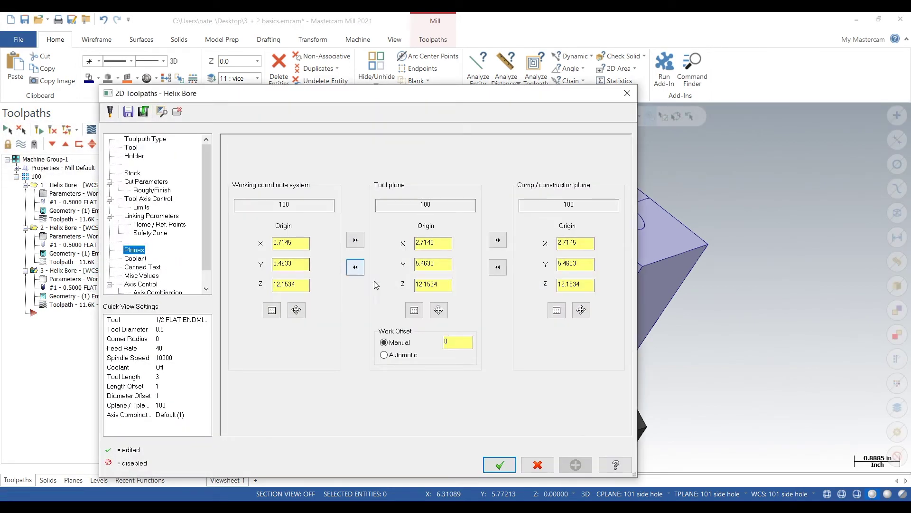
- Set operation 3's tool and comp planes to 102 side hole and regenerate it
click(414, 309)
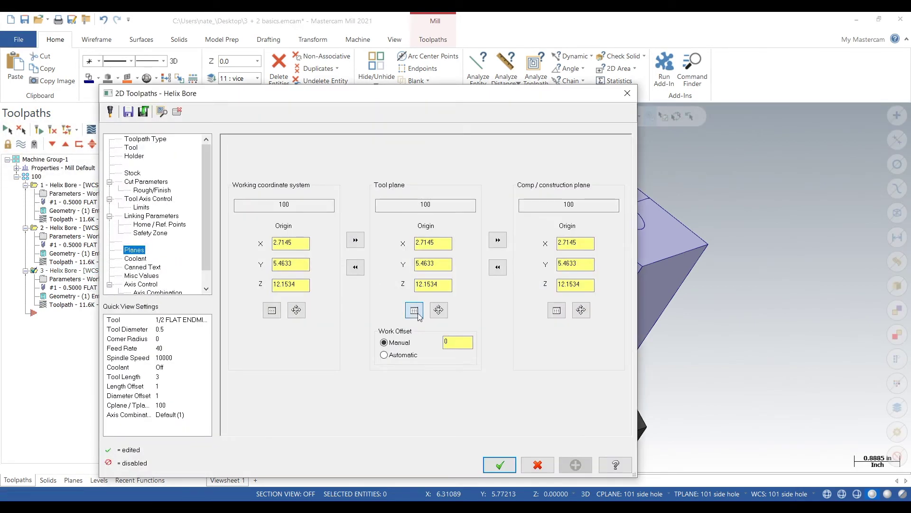
click(46, 227)
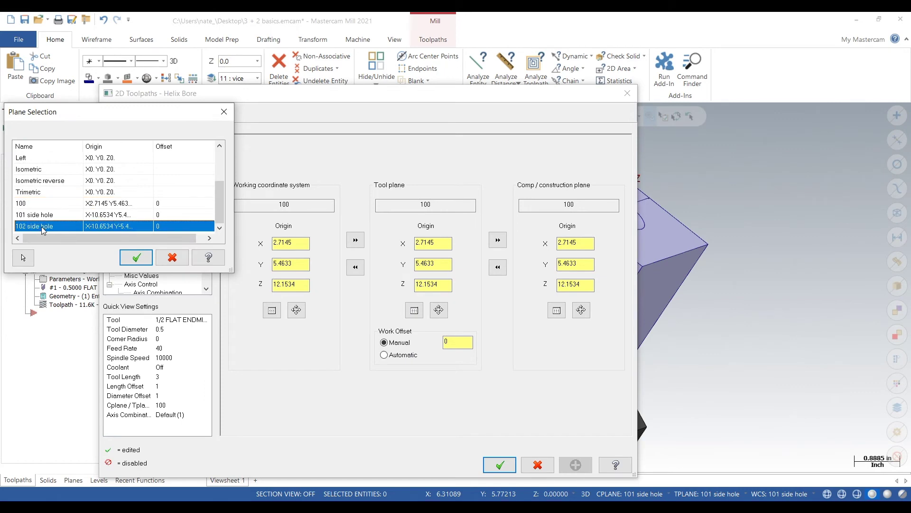
click(137, 256)
click(498, 239)
click(500, 464)
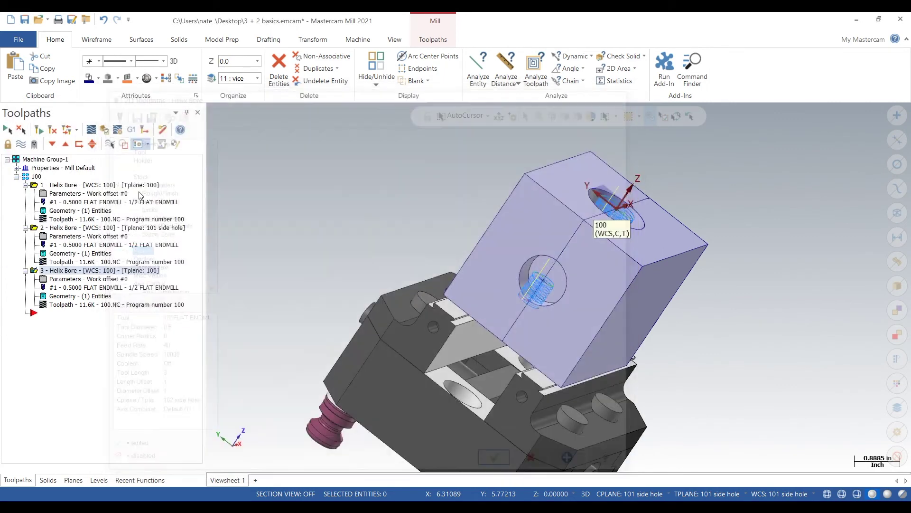
click(40, 131)
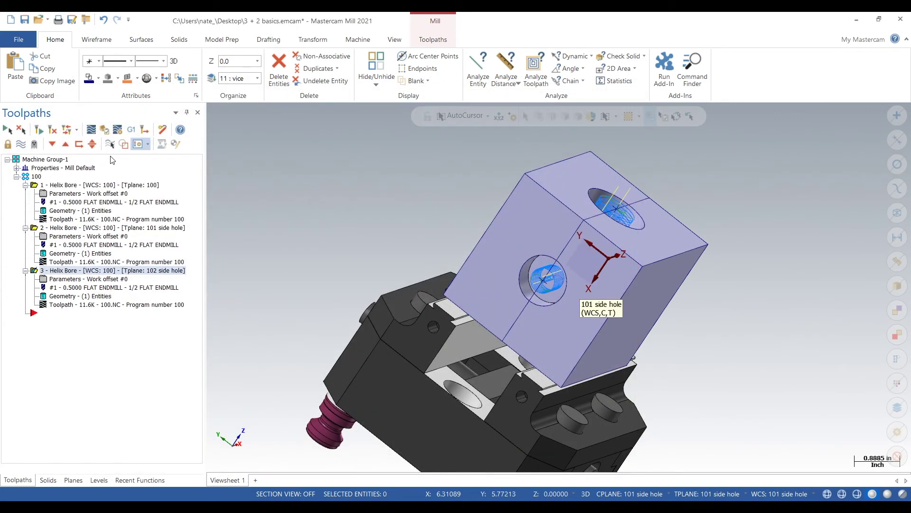
- Backplot the whole group 100 to simulate all three helix bores
middle_drag(428, 227, 569, 247)
click(37, 177)
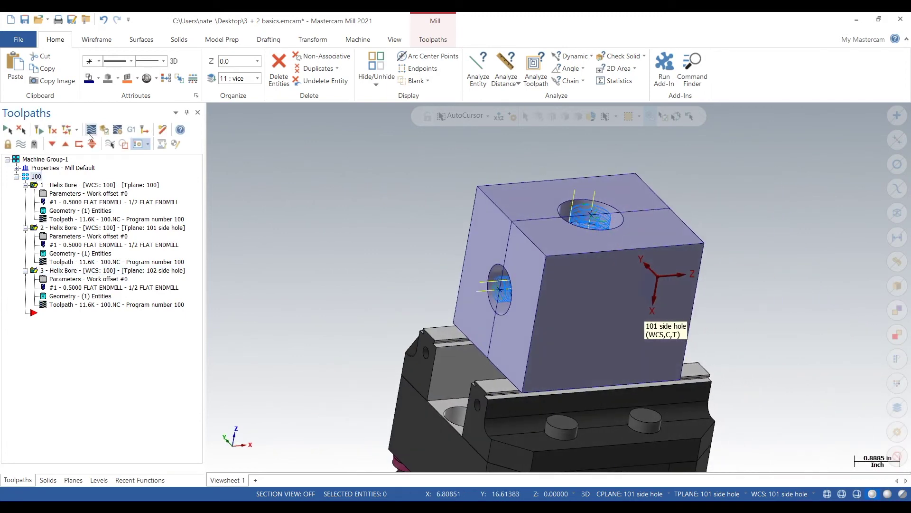
click(91, 130)
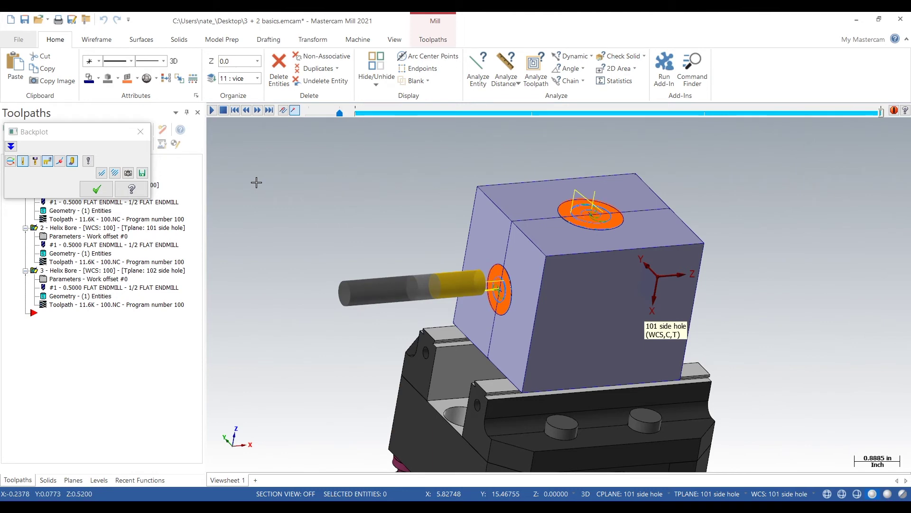
click(96, 188)
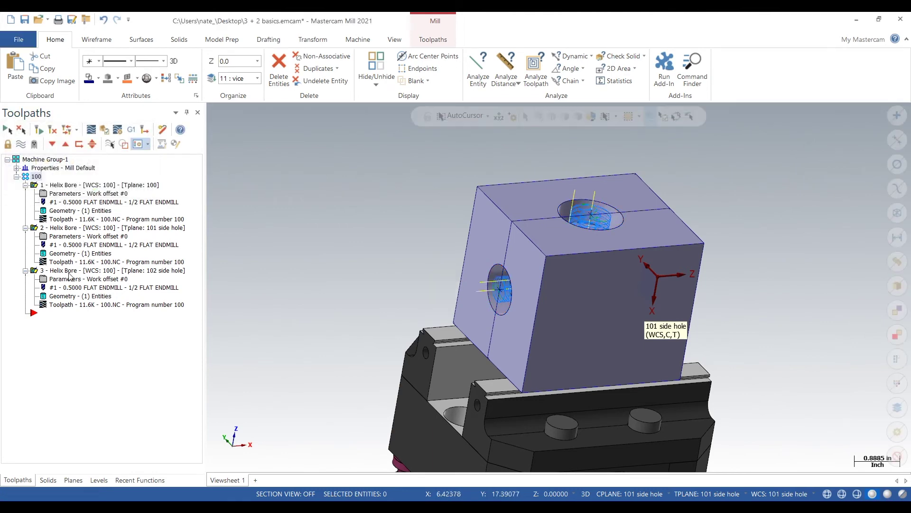
click(67, 280)
- Check operation 3's tool feed and spindle speed, then open the Aluminum chart on Easy Speeds And Feeds
click(131, 148)
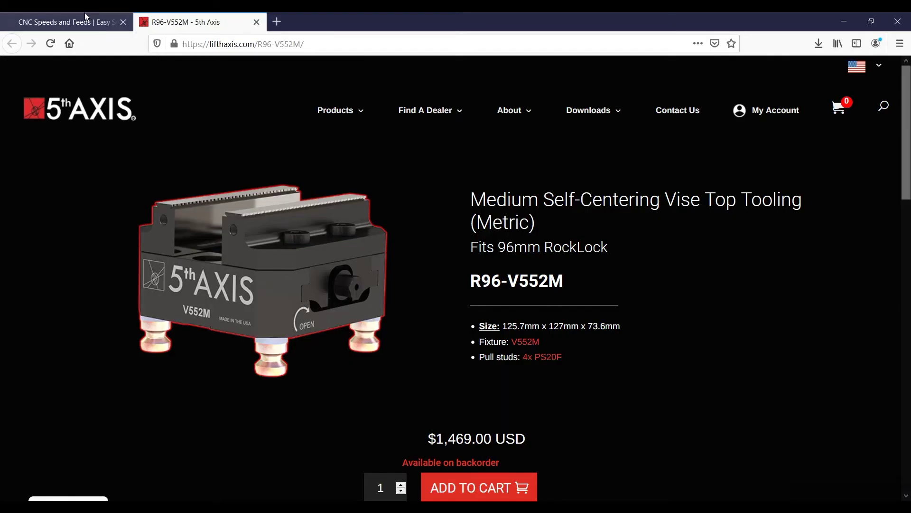
click(86, 15)
scroll(183, 171, up, 10)
click(220, 163)
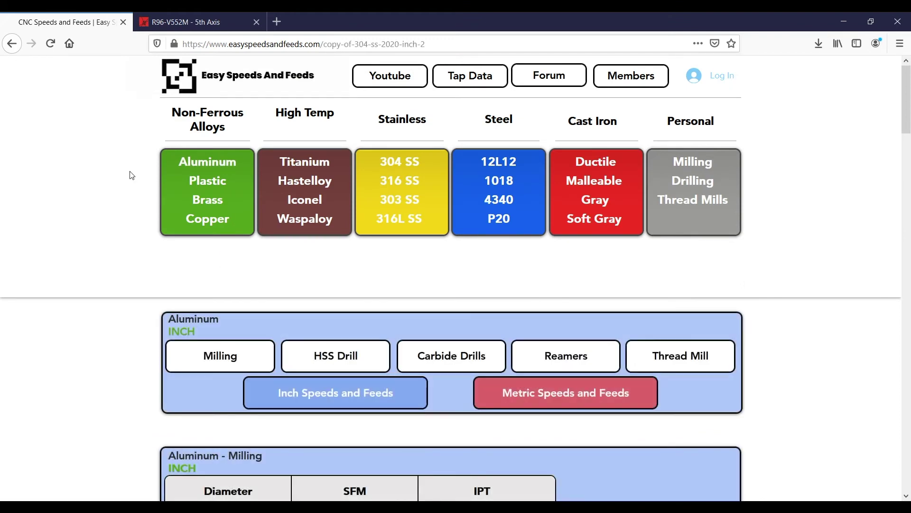
- Enter 1000 SFM, 3 teeth and 0.003 IPT for the 0.5 in cutter, giving 7639 RPM, 68.75 IPM
scroll(132, 175, down, 6)
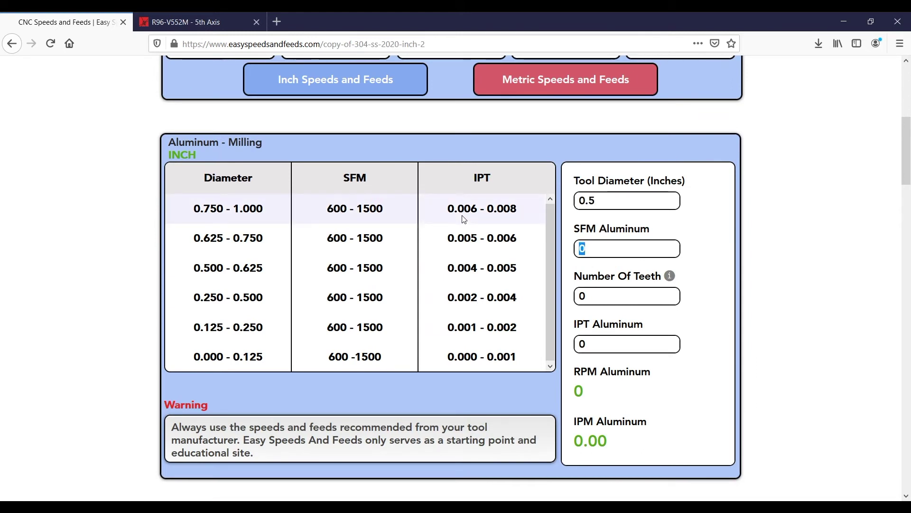
text(00)
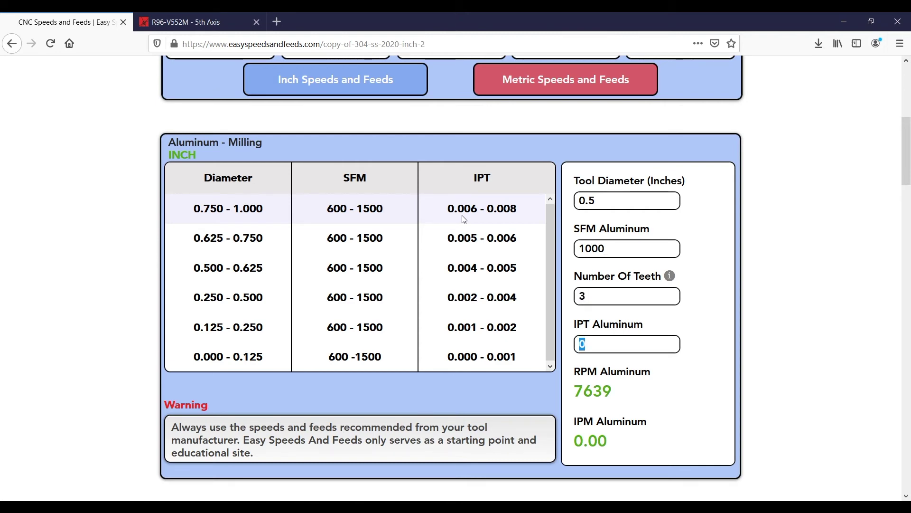
text(0.003)
scroll(463, 219, down, 5)
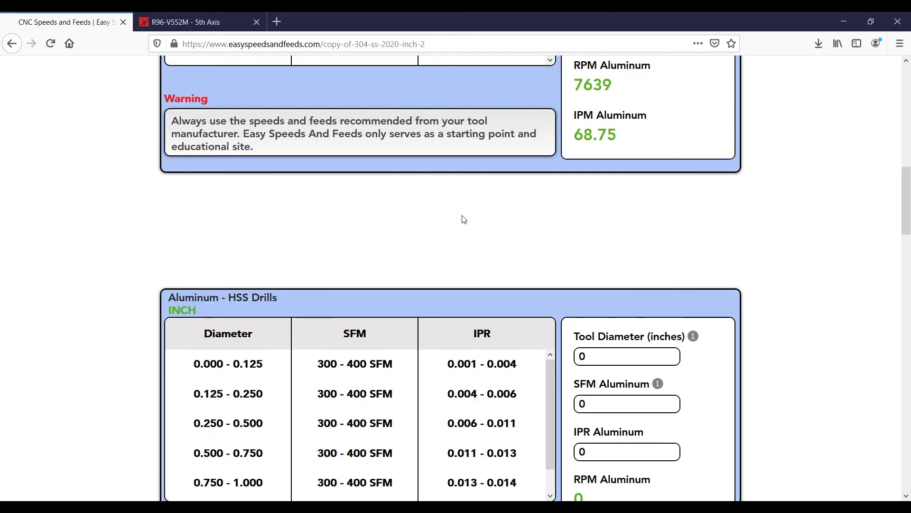
scroll(660, 217, up, 3)
scroll(660, 217, up, 3)
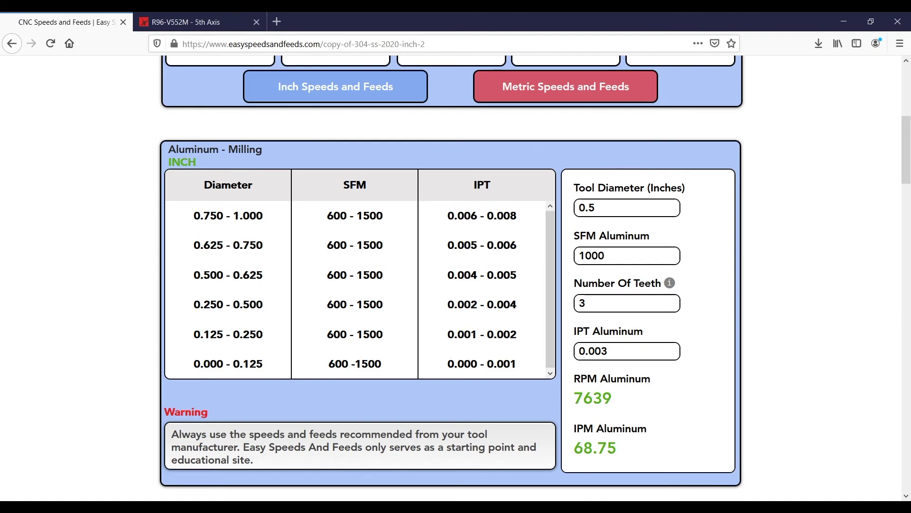
- Edit the 1/2 flat endmill to 7600 spindle speed and 68 feed, plunge and retract rates
mouse_move(454, 507)
click(437, 474)
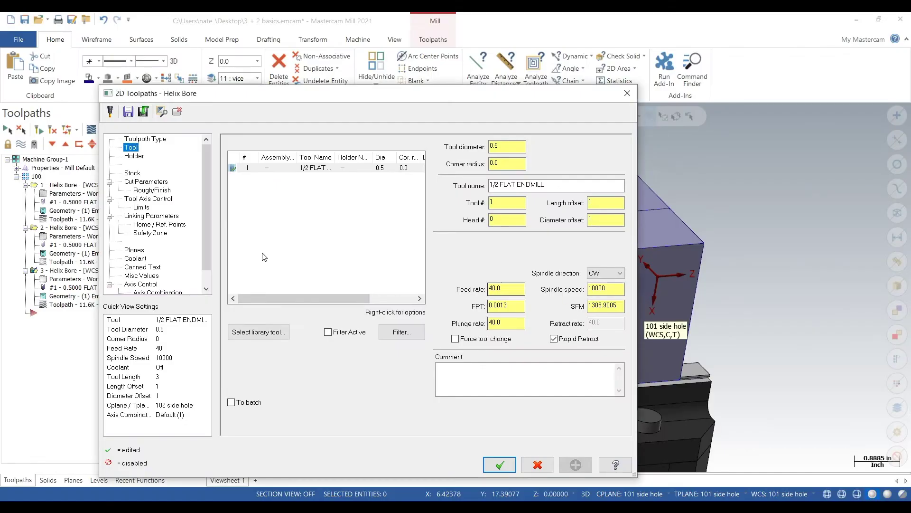
right_click(281, 171)
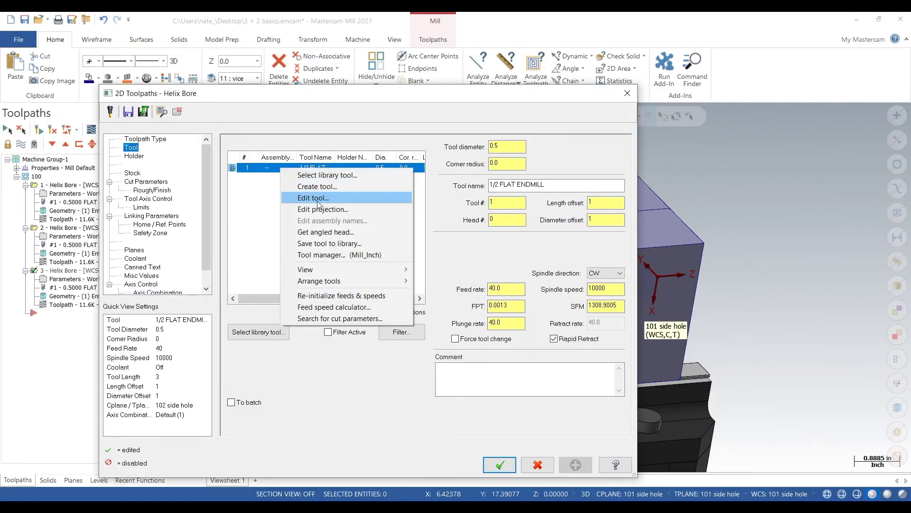
click(315, 198)
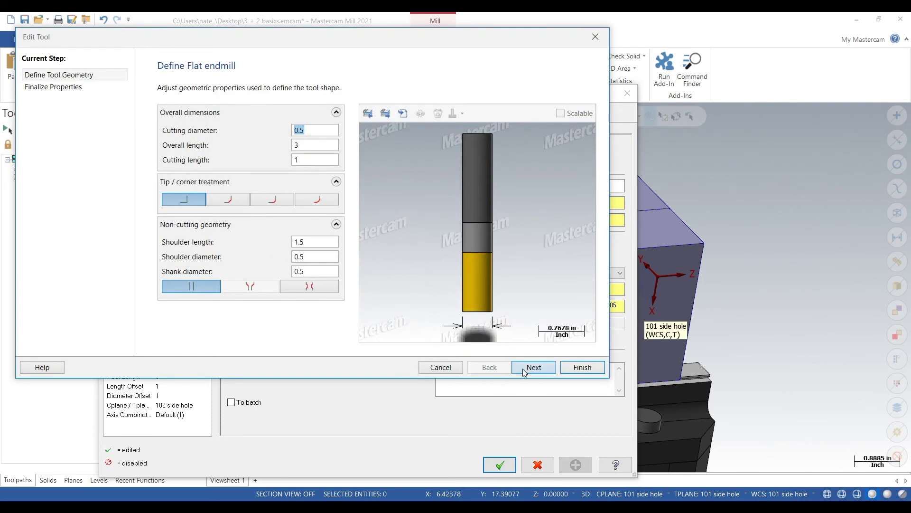
click(533, 366)
double_click(346, 277)
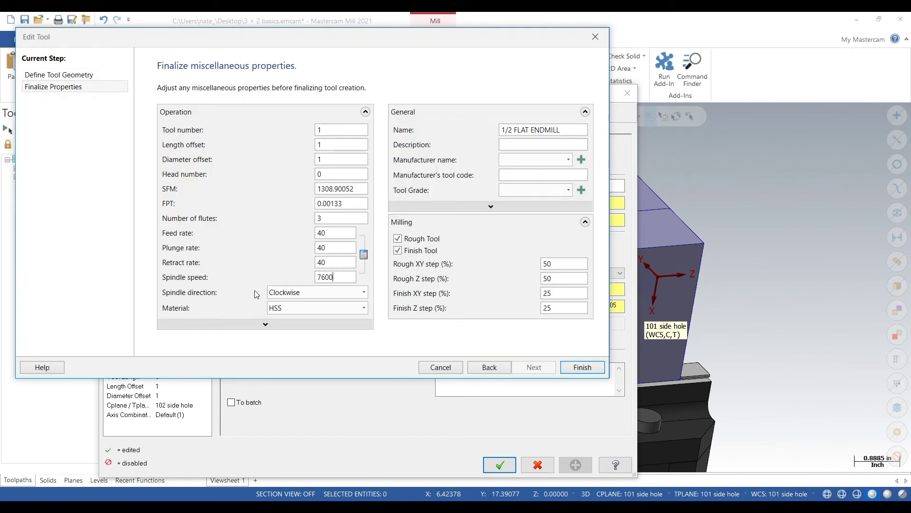
double_click(337, 233)
text(68)
key(Tab)
text(68)
key(Tab)
text(68)
click(591, 372)
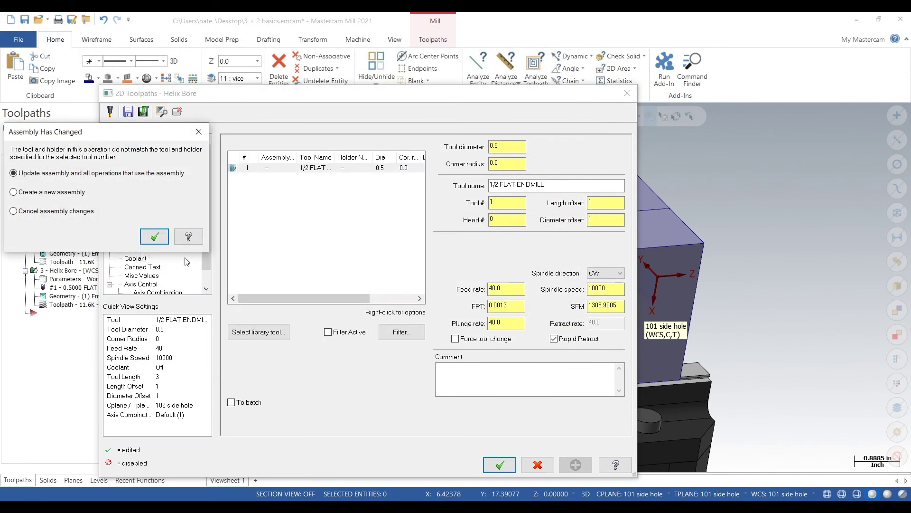
- Update the tool assembly, re-initialize the bore's feeds and speeds, and accept the operation
click(155, 236)
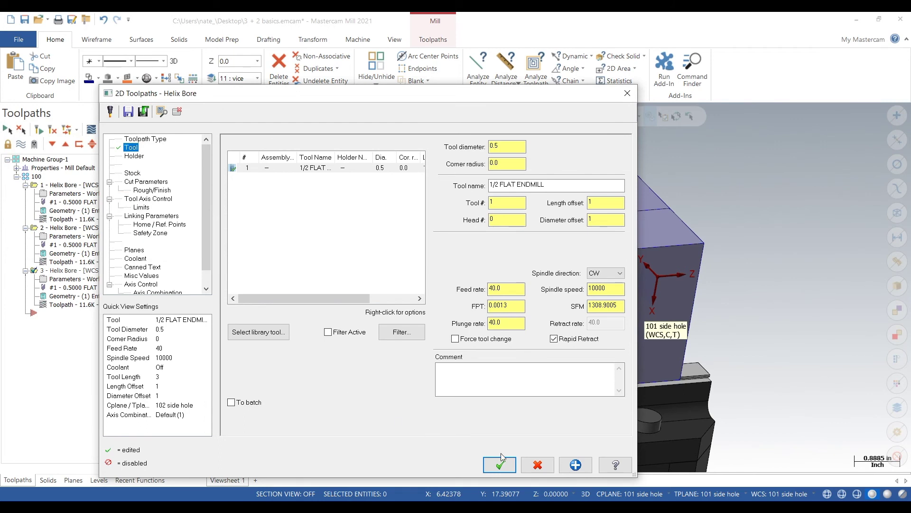
right_click(366, 173)
click(430, 299)
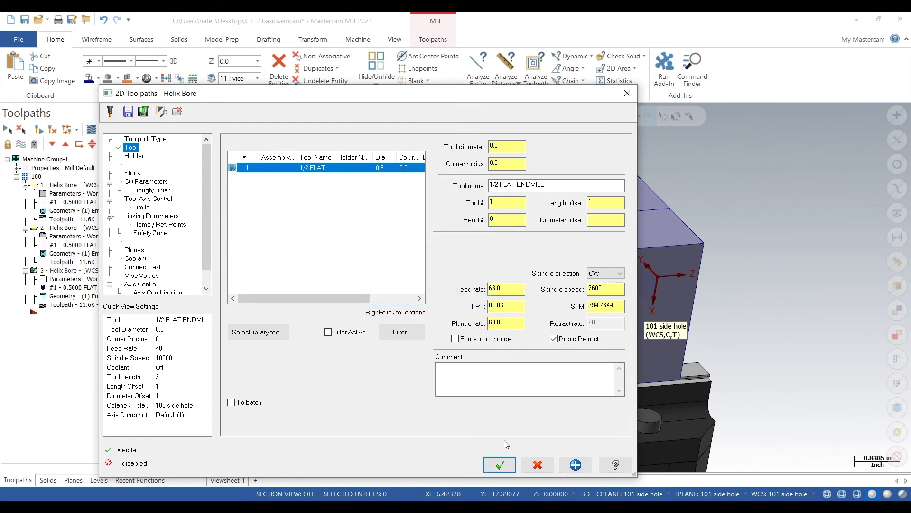
click(499, 463)
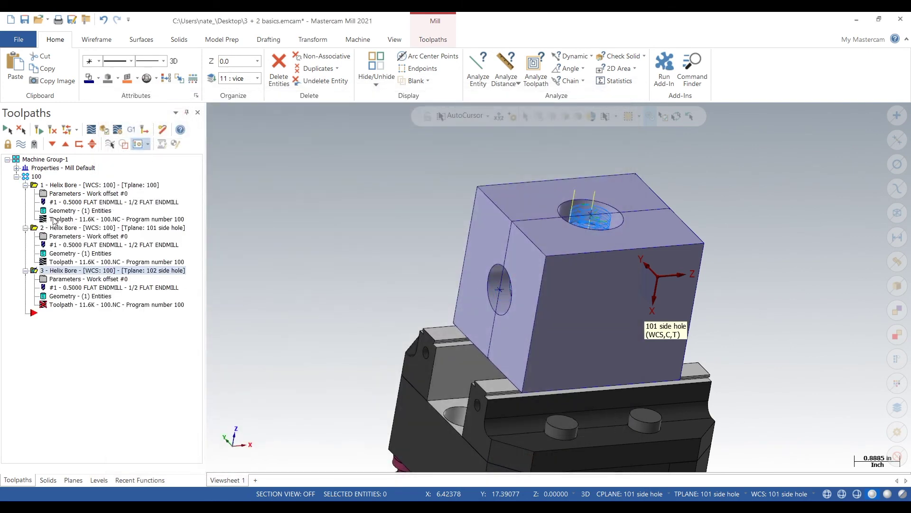
- Regenerate the 102 side hole bore and re-initialize feeds and speeds on the top-hole bore
click(39, 131)
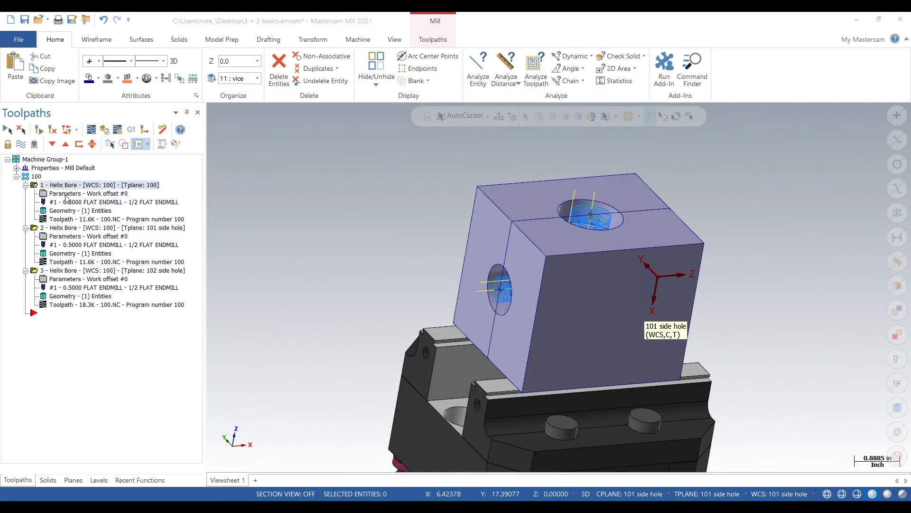
click(66, 194)
right_click(269, 171)
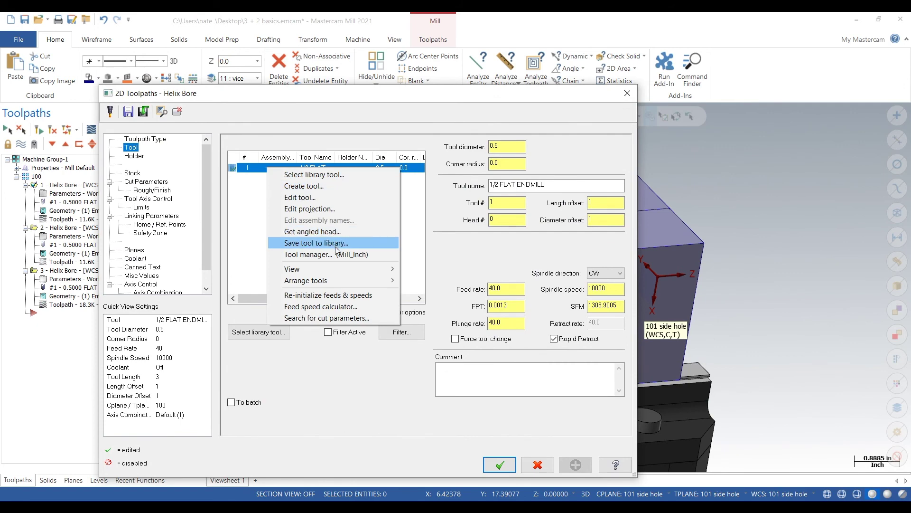
click(345, 295)
click(497, 464)
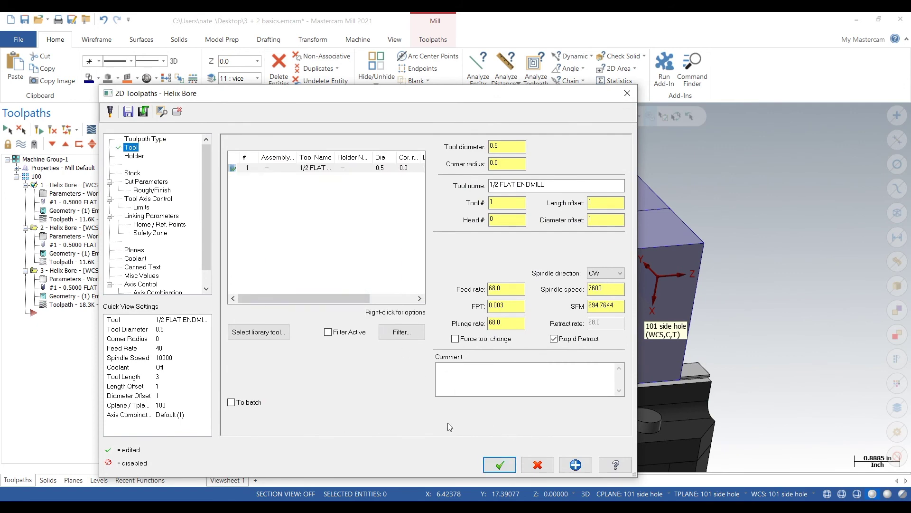
- Re-initialize feeds and speeds on the 101 side hole bore and select group 100
click(61, 238)
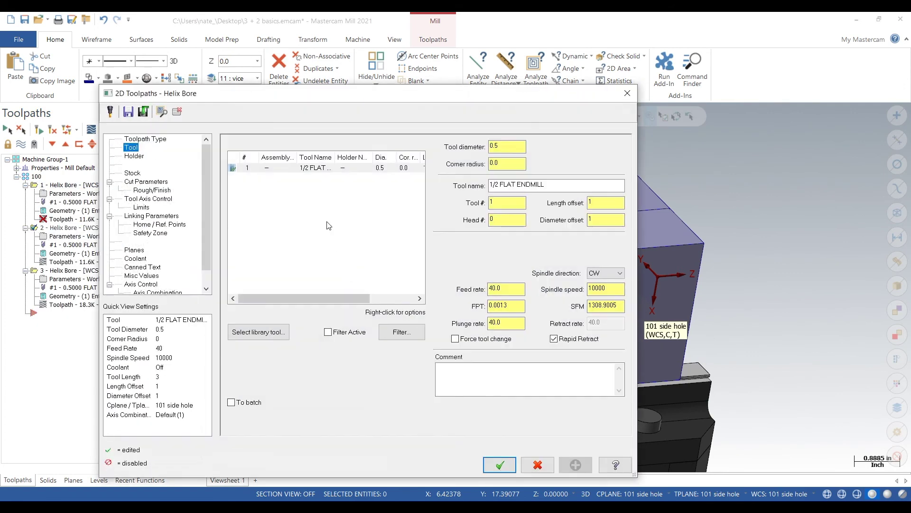
right_click(284, 173)
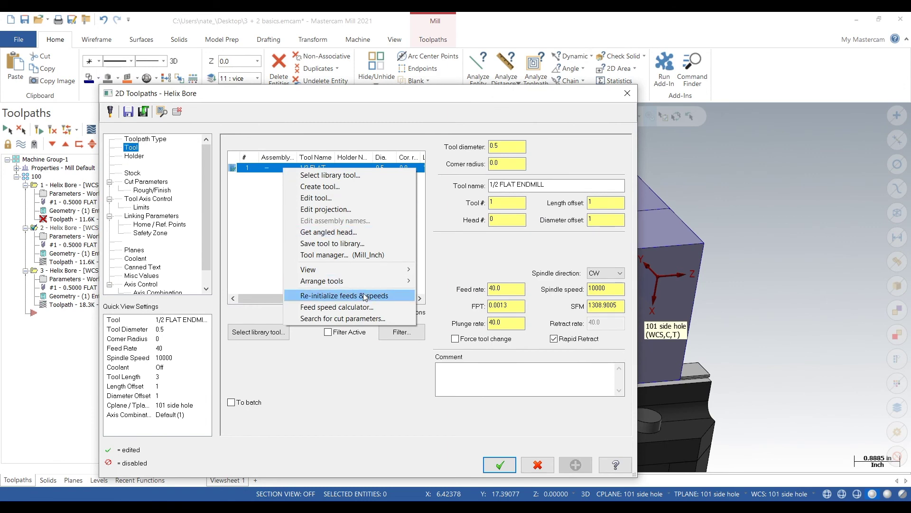
click(333, 296)
click(501, 466)
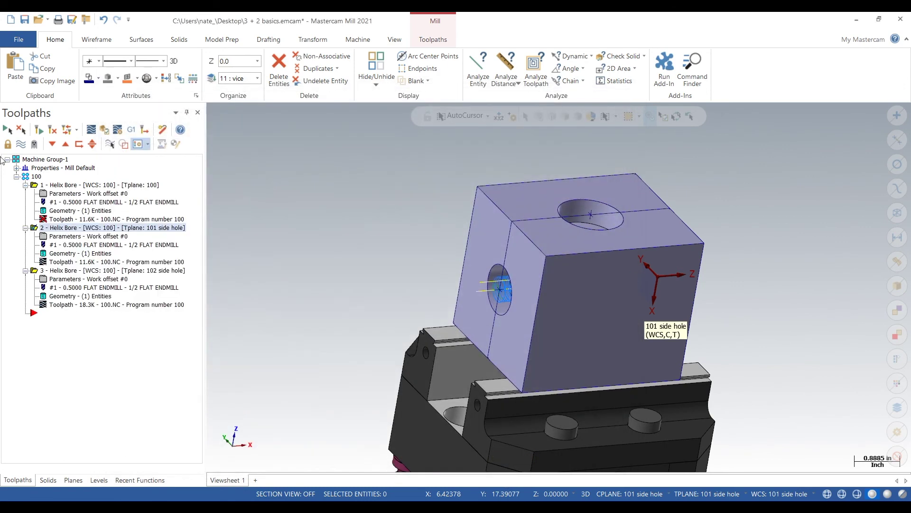
click(36, 177)
- Regenerate all three helix bores and backplot them, orbiting to watch the side hole cuts
click(39, 135)
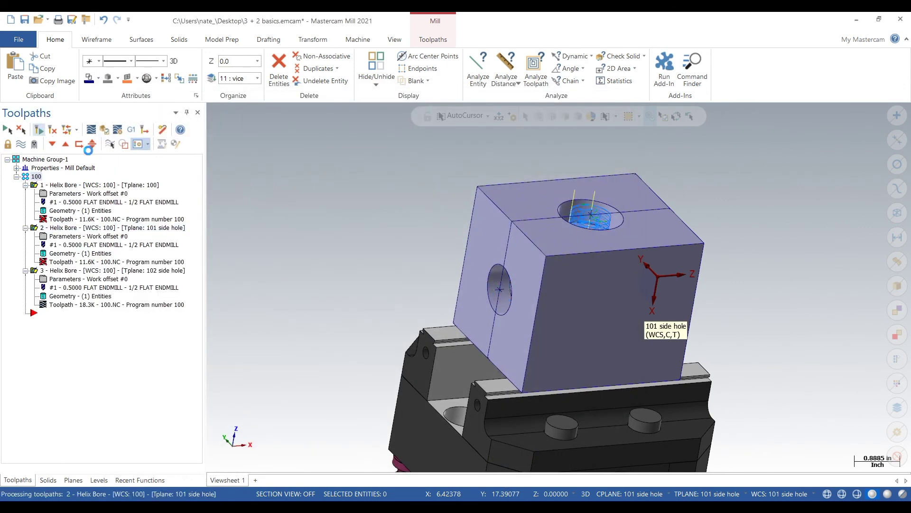
scroll(276, 221, down, 1)
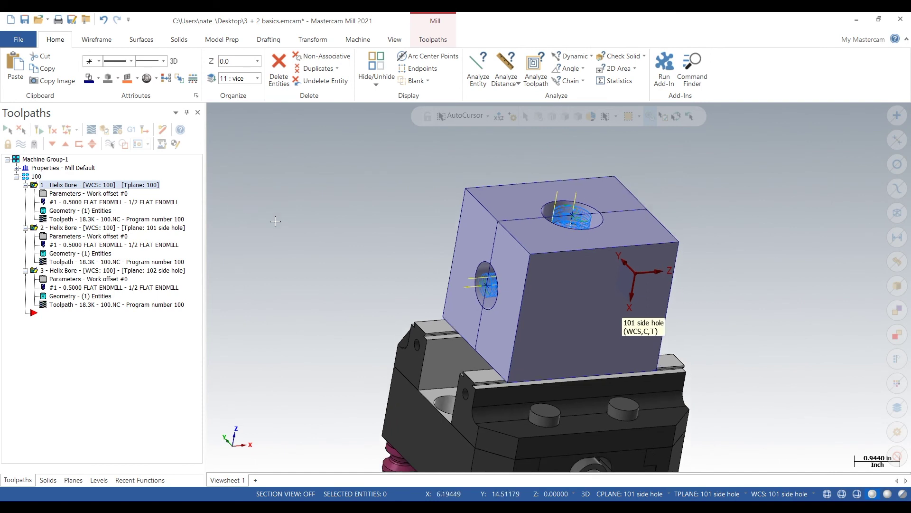
click(91, 129)
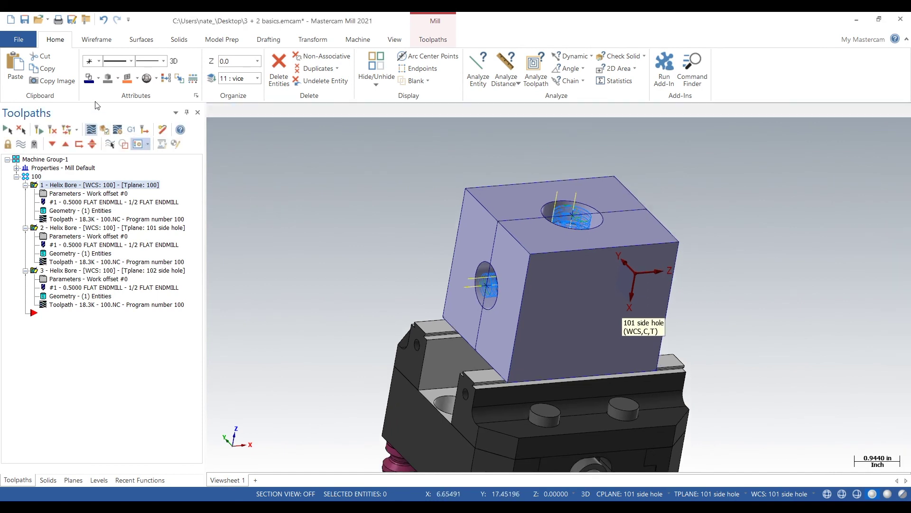
scroll(402, 266, down, 3)
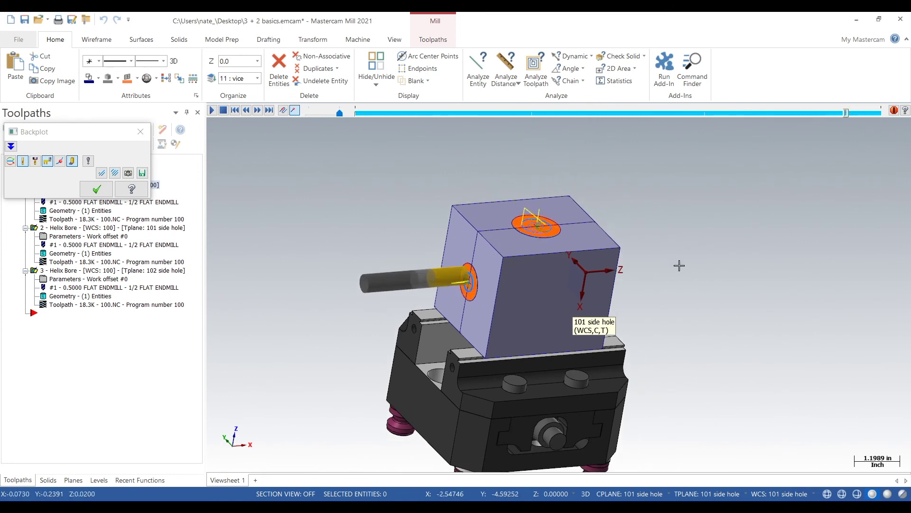
middle_drag(677, 287, 601, 301)
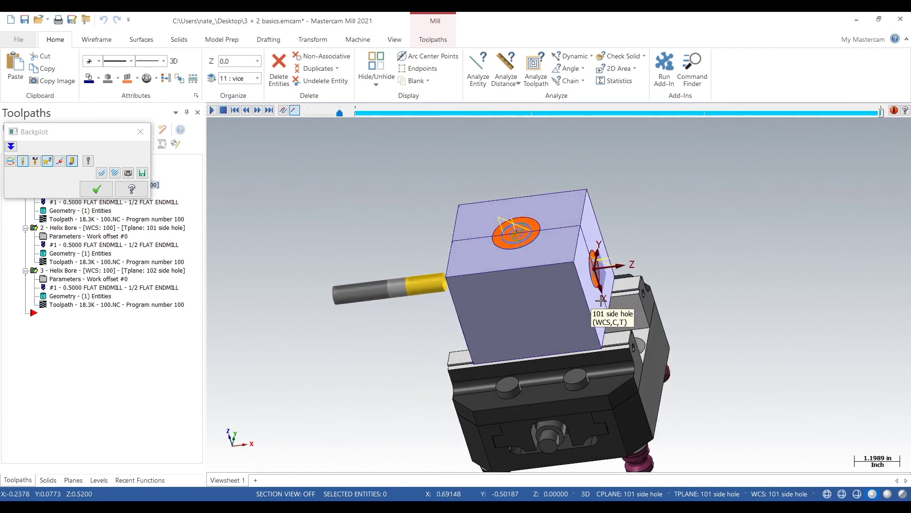
click(140, 131)
click(73, 480)
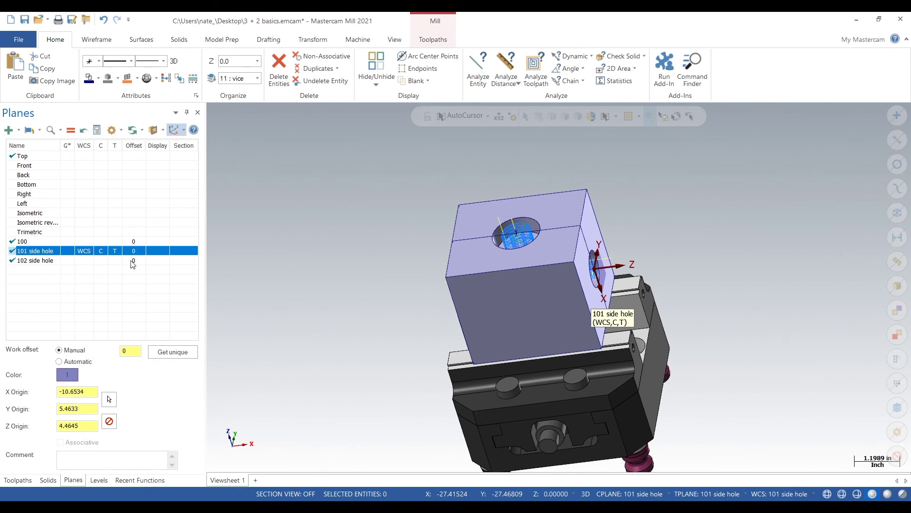
mouse_move(333, 337)
middle_down()
mouse_move(412, 321)
mouse_move(374, 334)
middle_up()
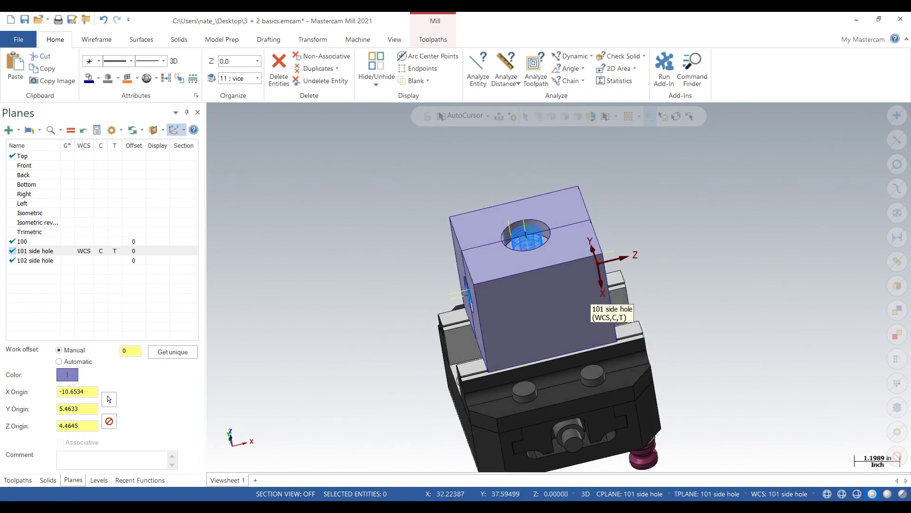